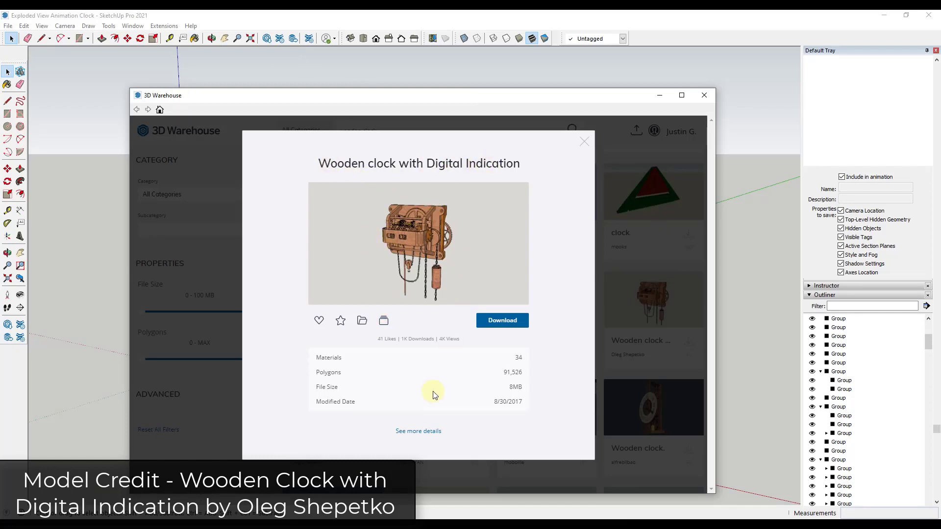
# Open the full details page of the Wooden clock with Digital Indication model, and switch to Blender
pyautogui.click(417, 431)
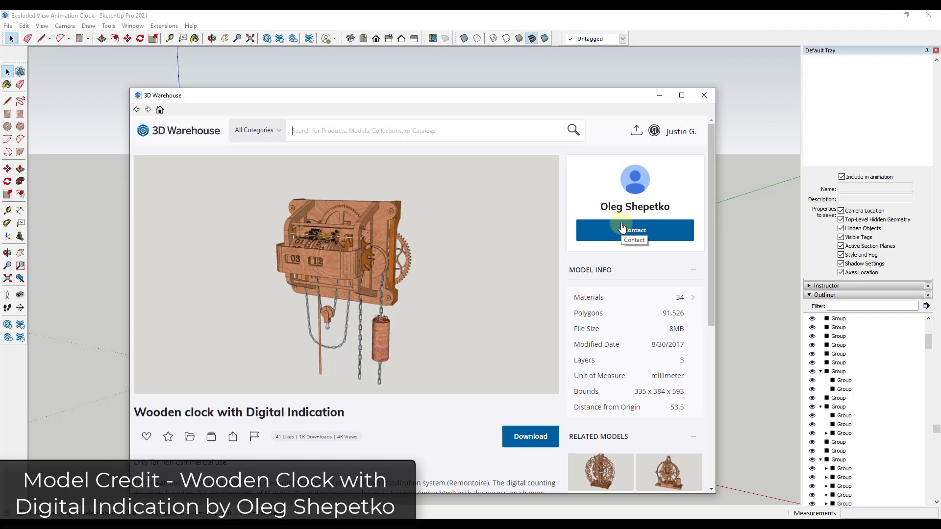
pyautogui.click(659, 98)
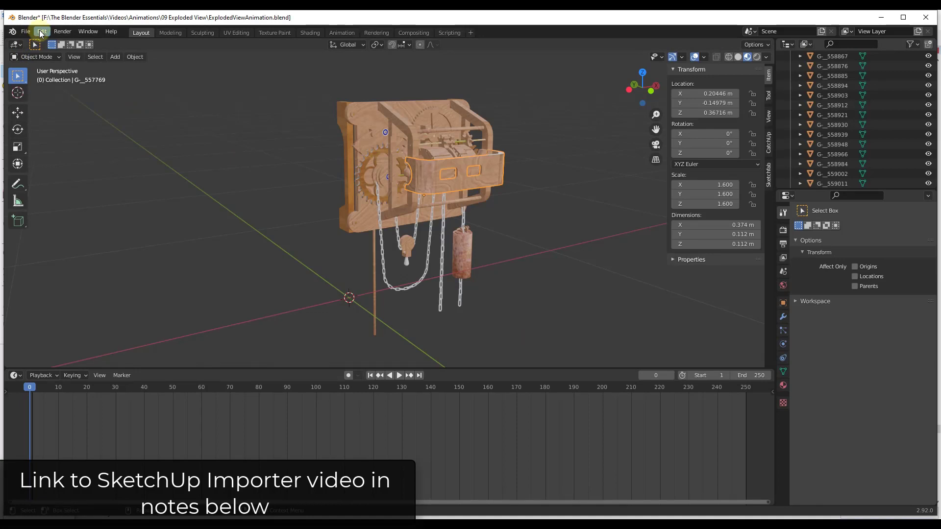
# Examine the clock's frame and backplate pieces by selecting individual parts
pyautogui.moveTo(442, 150); pyautogui.dragTo(406, 137, button='middle')
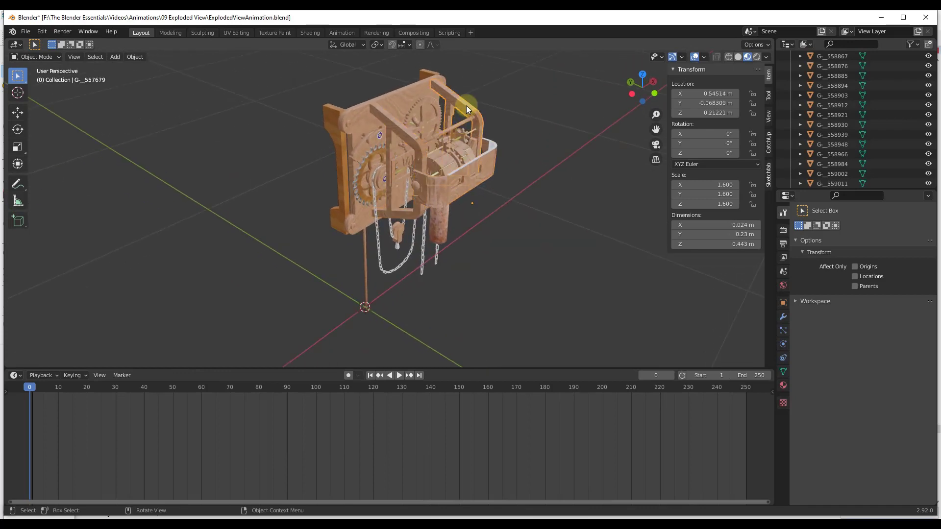
pyautogui.click(420, 101)
pyautogui.click(411, 102)
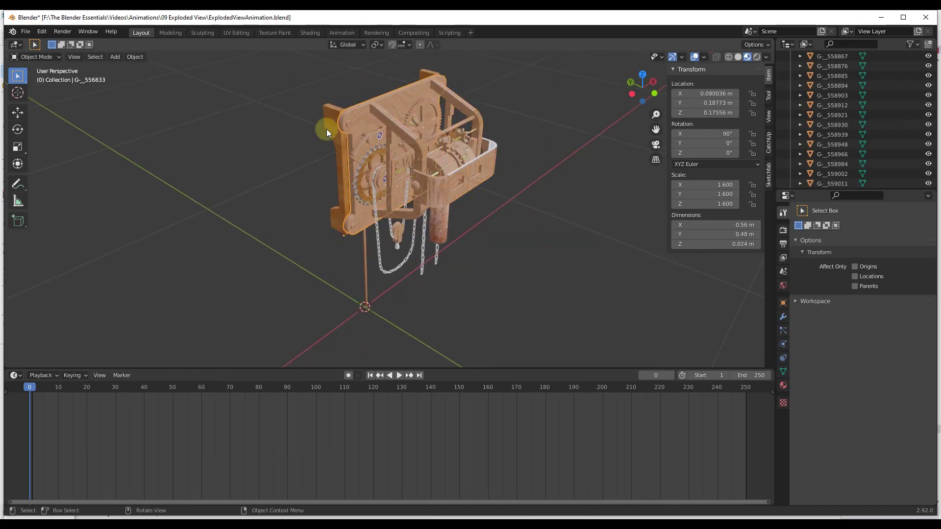
pyautogui.click(324, 116)
pyautogui.scroll(3, 360, 121)
pyautogui.moveTo(361, 121)
pyautogui.mouseDown(button='middle')
pyautogui.moveTo(475, 126)
pyautogui.moveTo(346, 118)
pyautogui.mouseUp(button='middle')
pyautogui.scroll(-3, 345, 119)
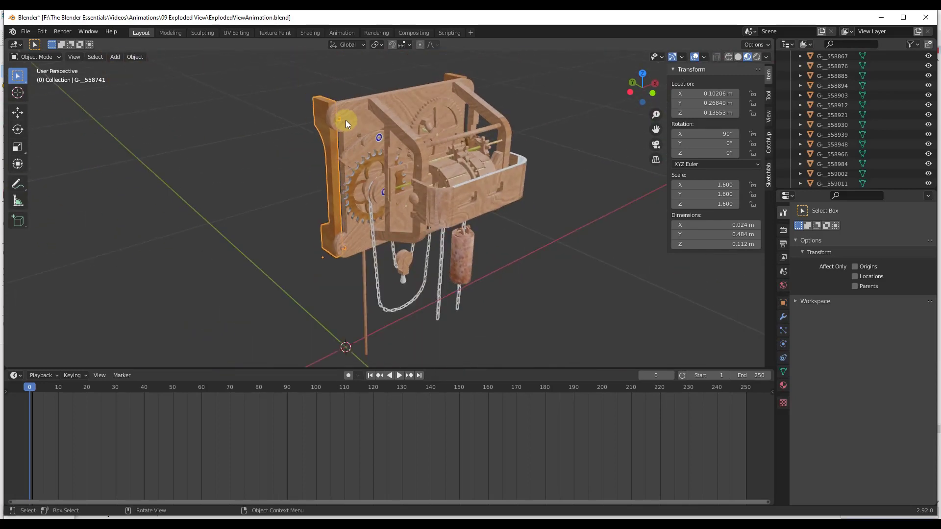
# Examine the clock's side bracket and the digit drum pieces as separate objects
pyautogui.moveTo(476, 199)
pyautogui.mouseDown(button='middle')
pyautogui.moveTo(487, 166)
pyautogui.moveTo(478, 195)
pyautogui.mouseUp(button='middle')
pyautogui.click(458, 190)
pyautogui.click(417, 166)
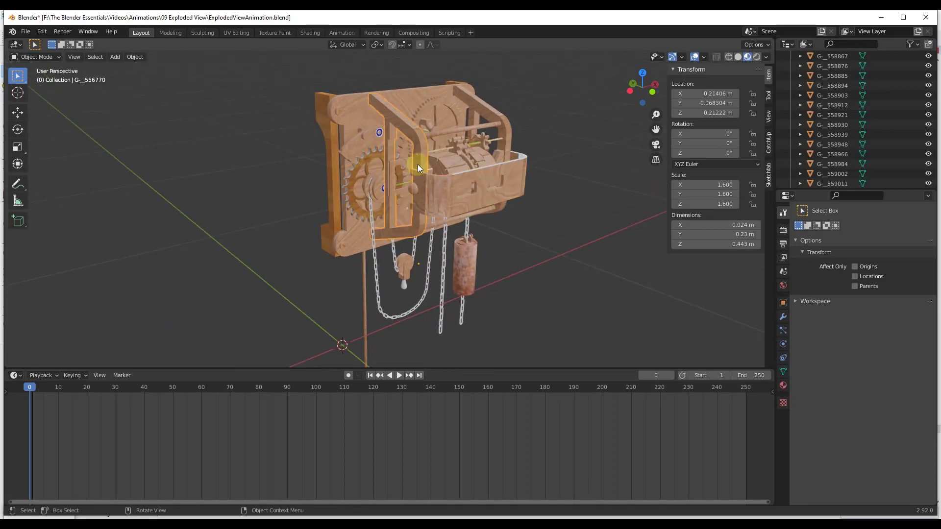
pyautogui.click(439, 162)
pyautogui.click(453, 169)
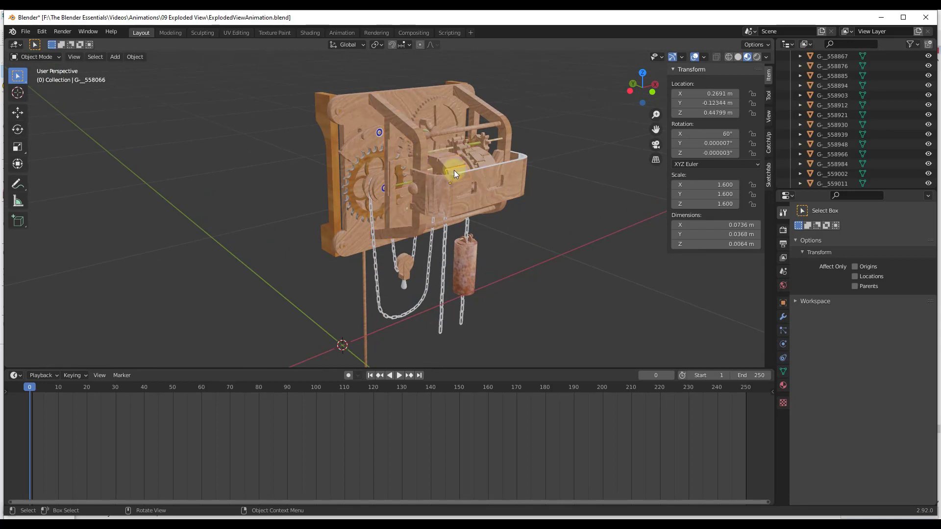
# Delete the small digit plate on the drum behind the clock's front housing
pyautogui.click(484, 163)
pyautogui.click(484, 164)
pyautogui.moveTo(499, 207); pyautogui.dragTo(383, 170, button='middle')
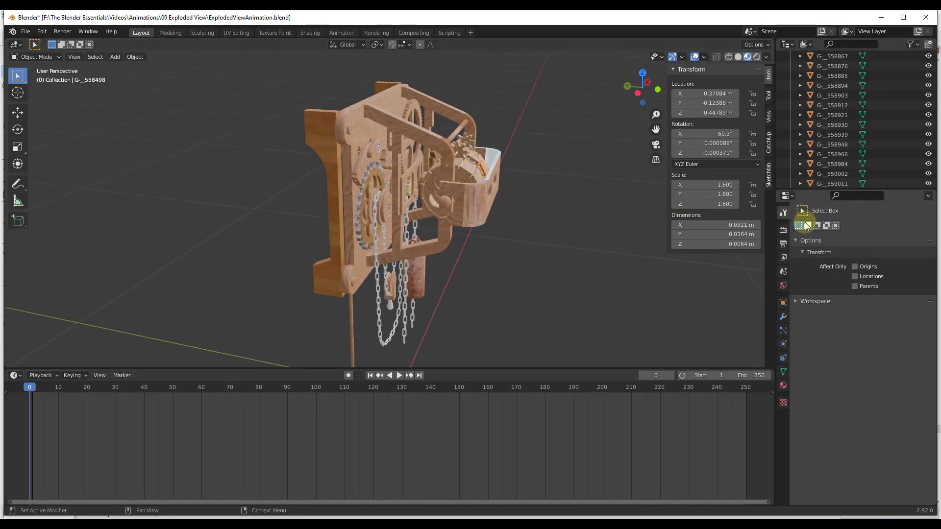
pyautogui.moveTo(457, 204); pyautogui.dragTo(431, 195, button='middle')
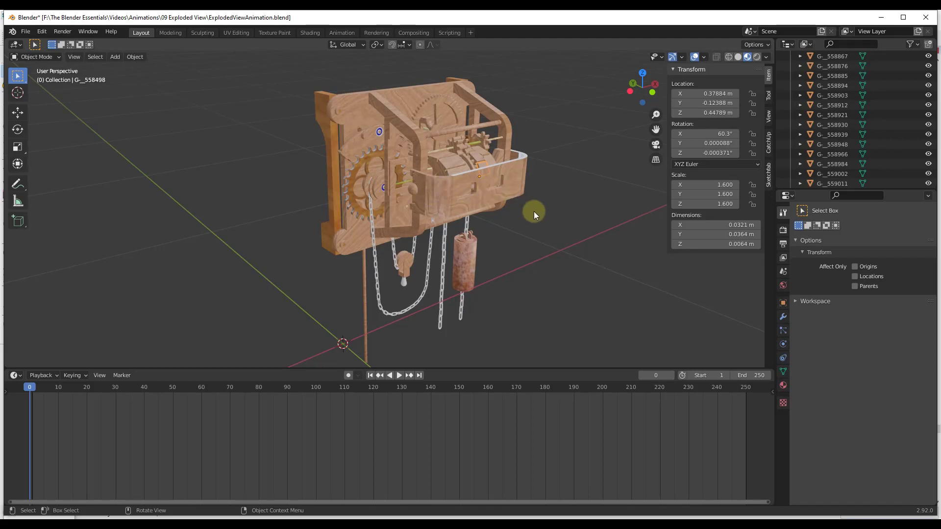
pyautogui.scroll(-2, 534, 210)
pyautogui.scroll(2, 445, 225)
pyautogui.press('Delete')
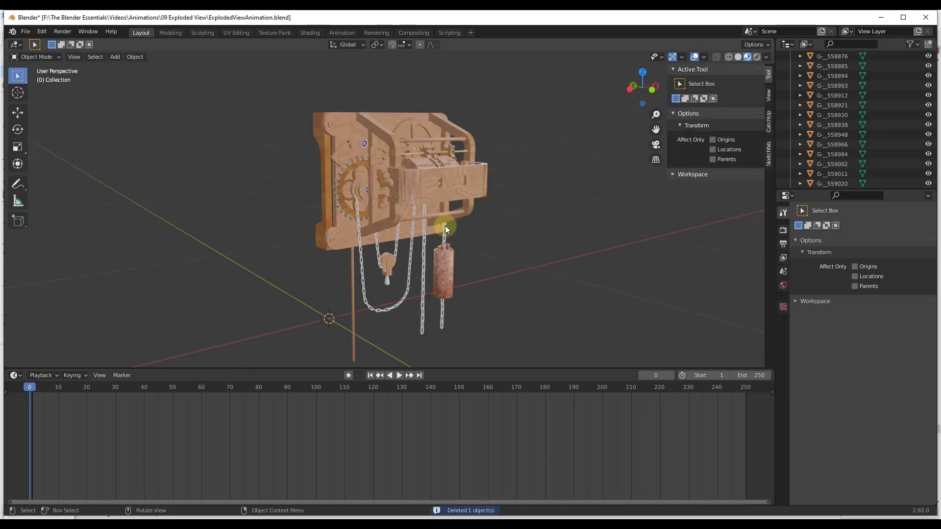
# Try to scale all of the clock's parts along the global Y axis
pyautogui.press('a')
pyautogui.press('s')
pyautogui.press('x')
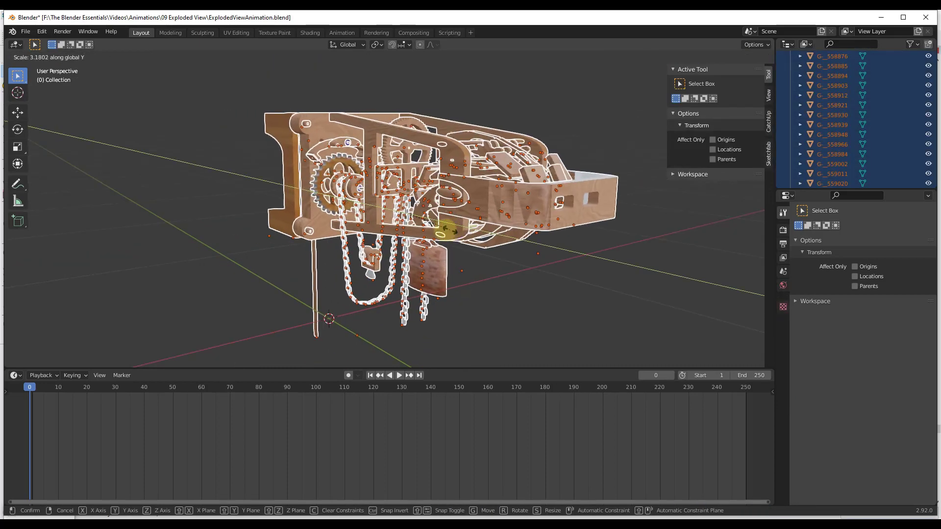
pyautogui.press('y')
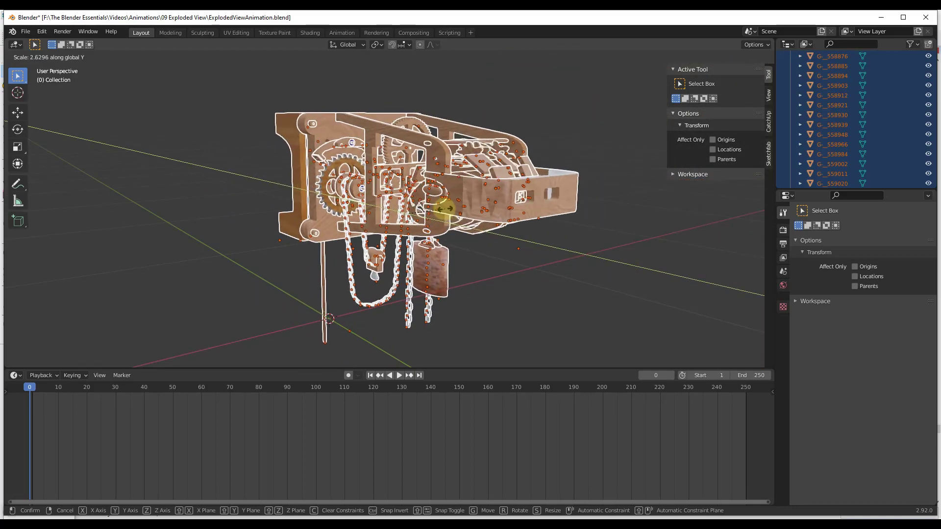
pyautogui.rightClick(428, 198)
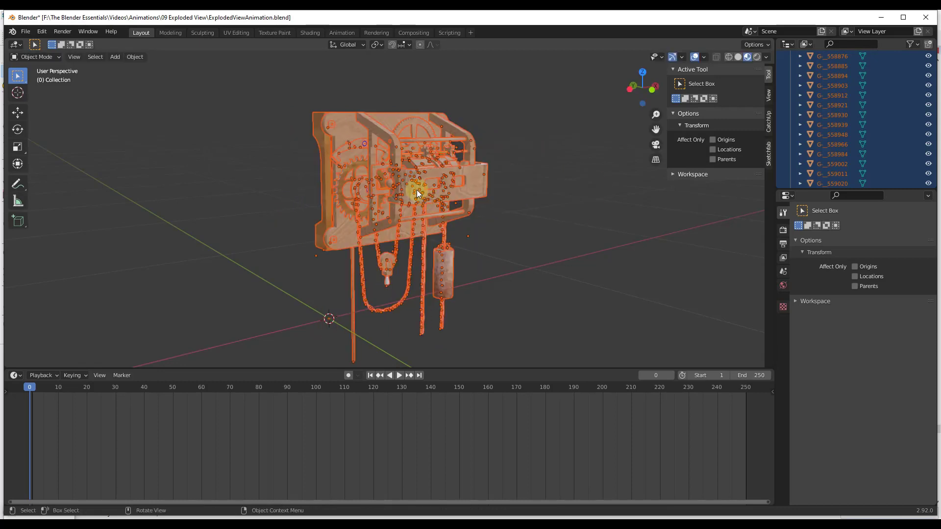
# Examine the curved front housing with the two display windows up close as a selected object
pyautogui.moveTo(416, 190); pyautogui.dragTo(393, 189, button='middle')
pyautogui.click(556, 207)
pyautogui.scroll(4, 448, 189)
pyautogui.click(449, 190)
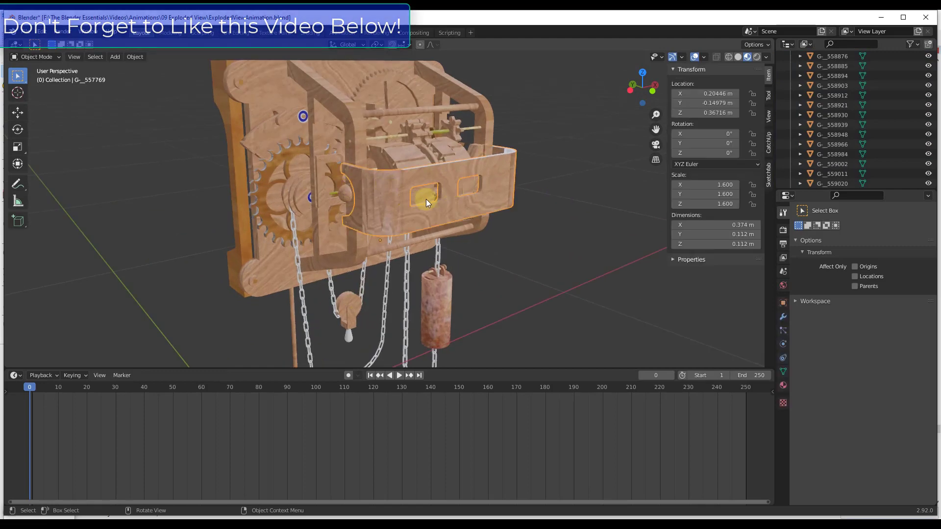
pyautogui.moveTo(429, 199); pyautogui.dragTo(503, 168, button='middle')
# Restrict transforms to affect only Locations and select all of the clock's parts
pyautogui.scroll(-3, 445, 216)
pyautogui.press('a')
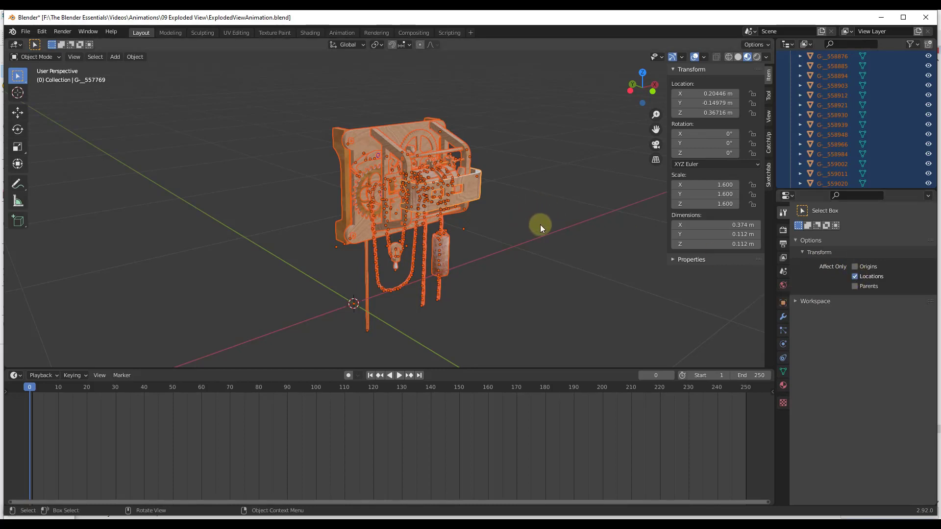
pyautogui.moveTo(522, 225); pyautogui.dragTo(505, 217, button='middle')
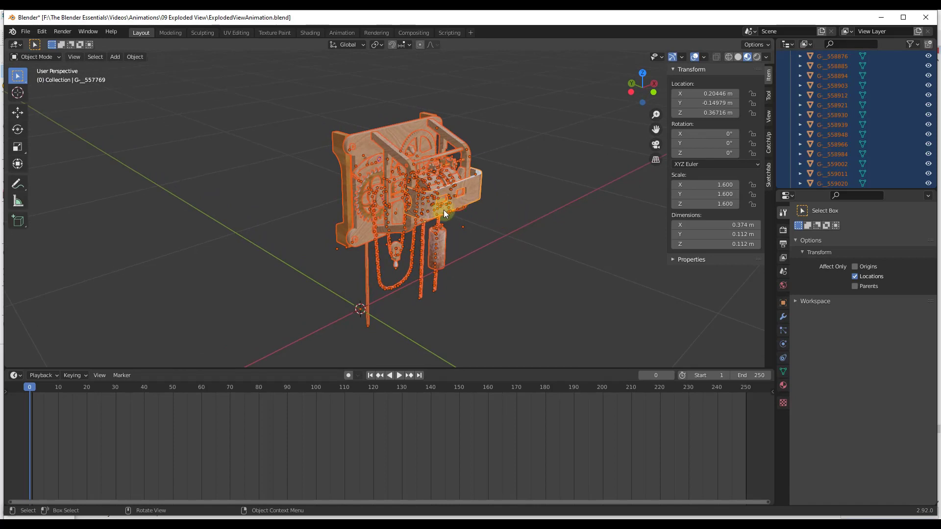
# Try to spread the parts apart by scaling their locations uniformly, along X and along Y
pyautogui.press('s')
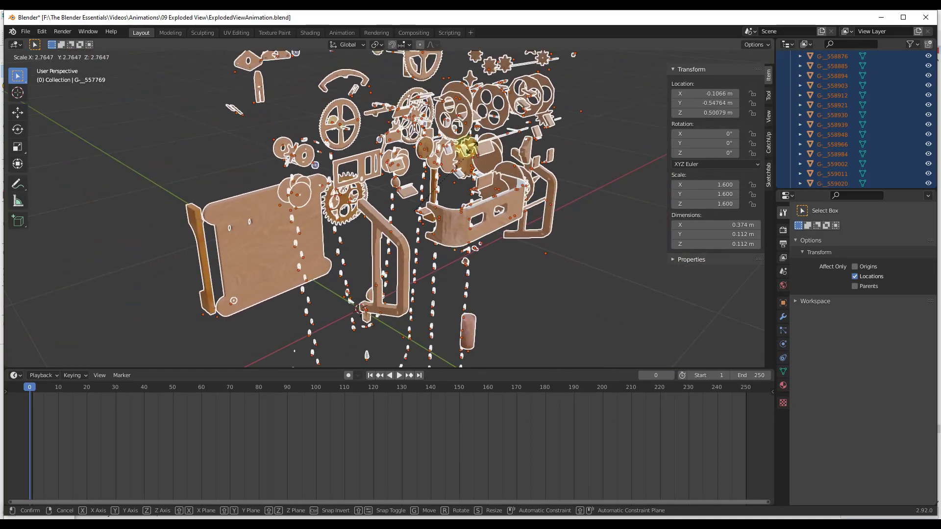
pyautogui.click(451, 171)
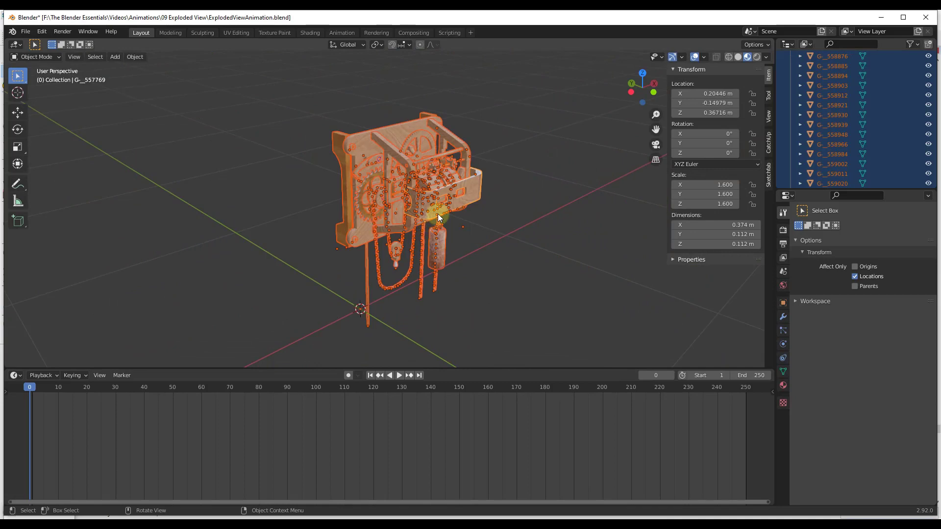
pyautogui.press('s')
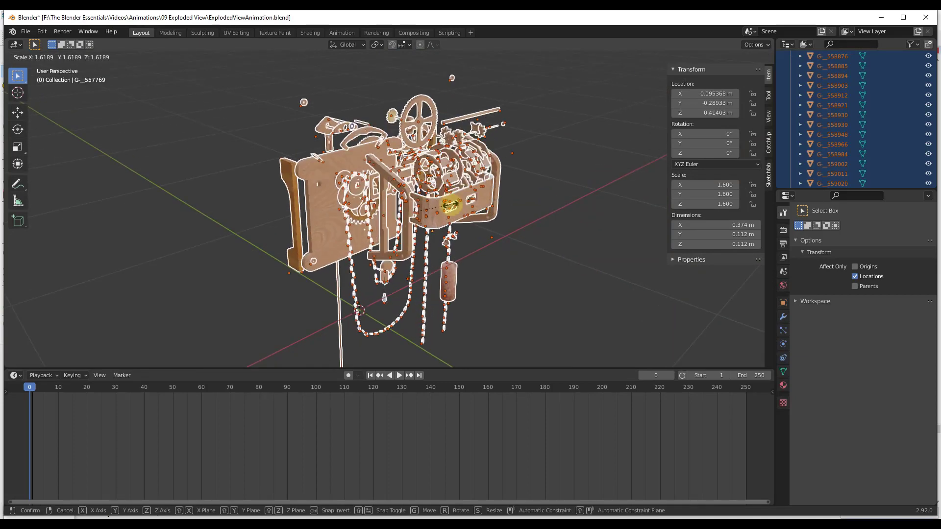
pyautogui.press('x')
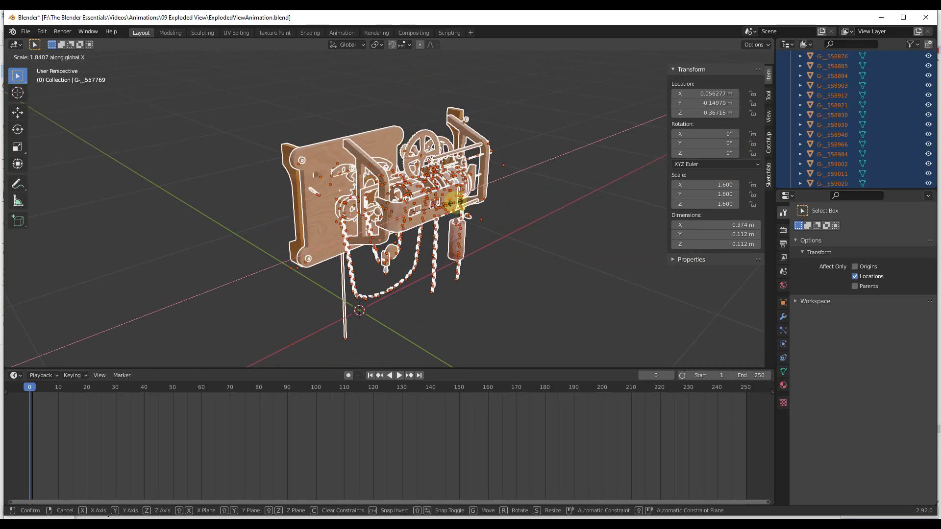
pyautogui.press('y')
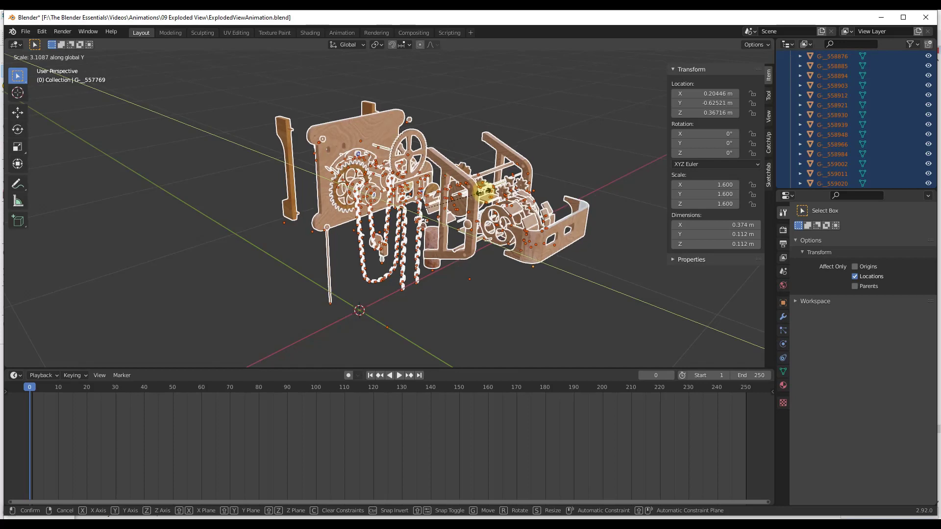
pyautogui.rightClick(463, 192)
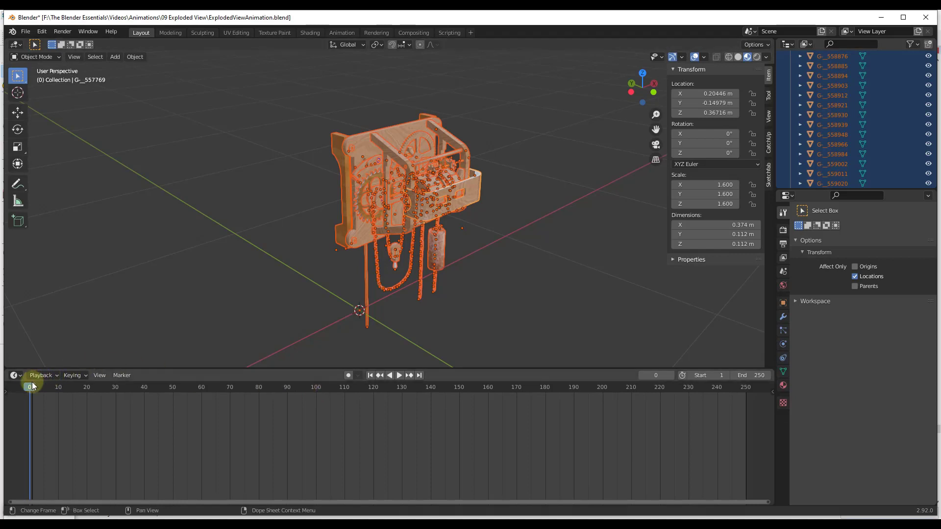
# Insert a Location keyframe for all of the assembled clock's parts at frame 0
pyautogui.scroll(1, 405, 248)
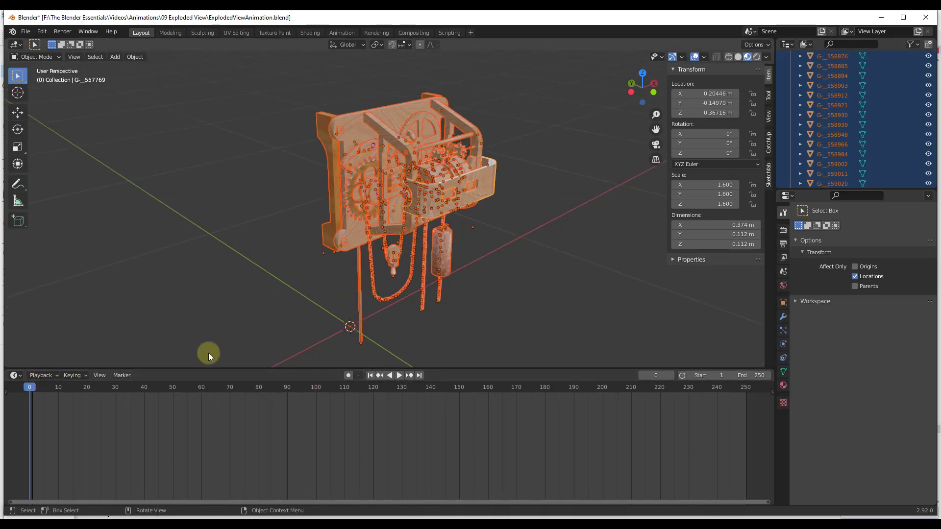
pyautogui.press('i')
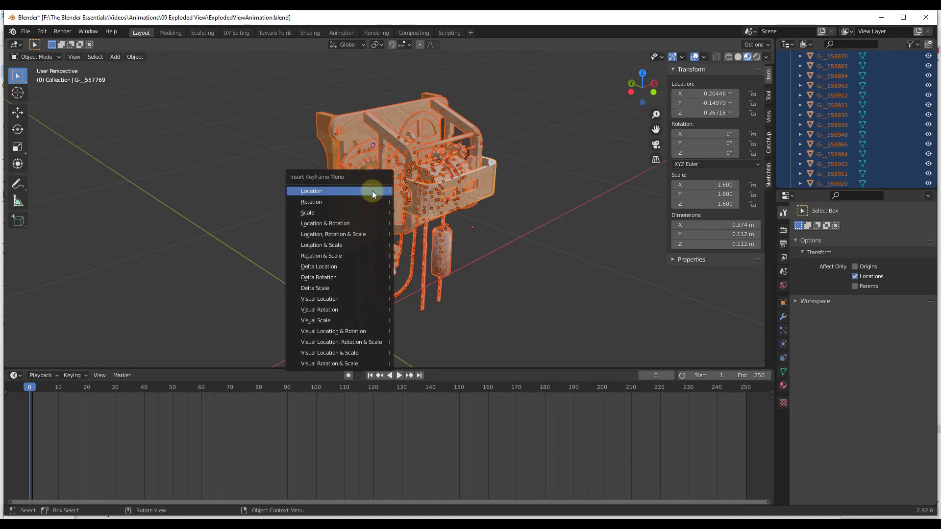
pyautogui.click(325, 190)
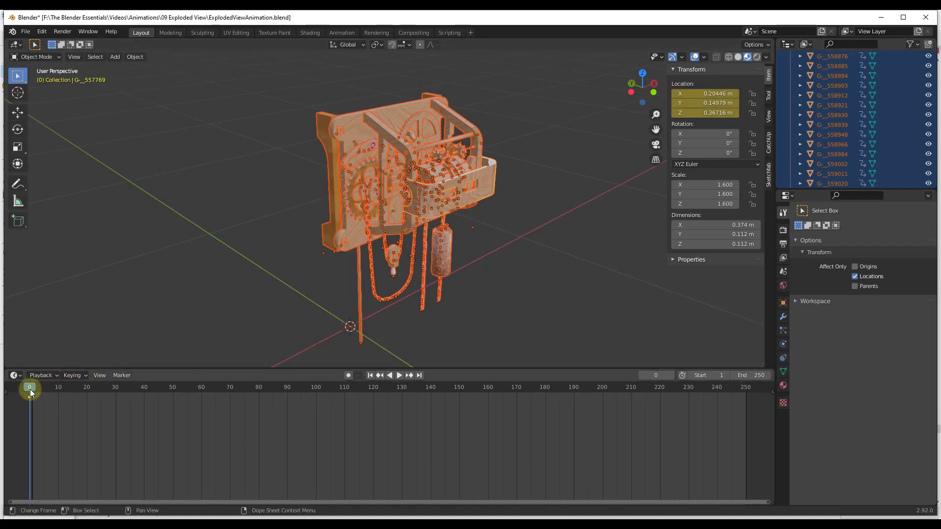
# At frame 50, spread the parts along Y with a scale of about 3.855 and insert a Location keyframe
pyautogui.moveTo(30, 389); pyautogui.dragTo(30, 389)
pyautogui.moveTo(31, 387); pyautogui.dragTo(170, 391)
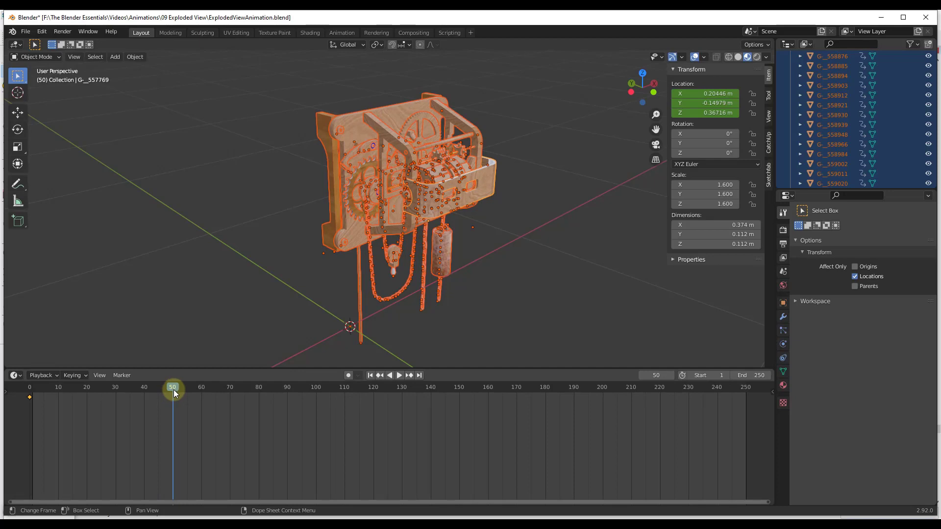
pyautogui.press('s')
pyautogui.press('x')
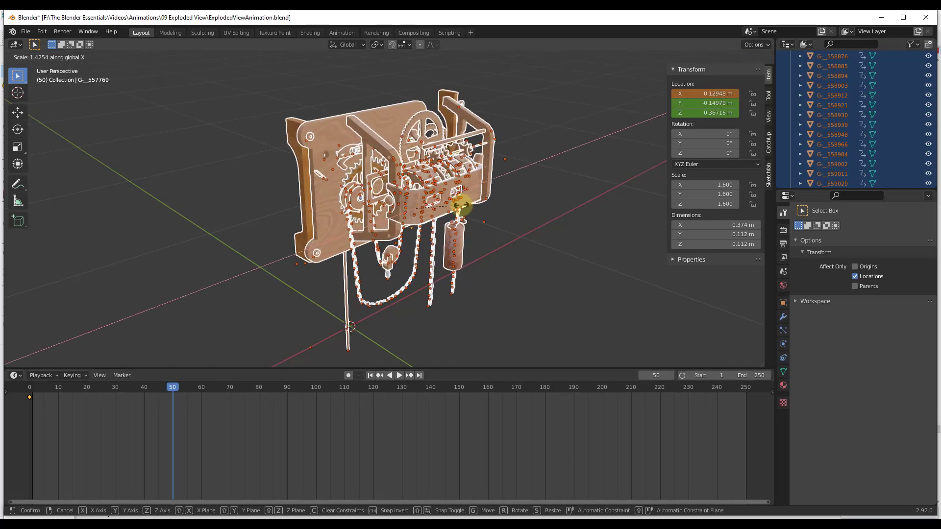
pyautogui.press('y')
pyautogui.click(372, 240)
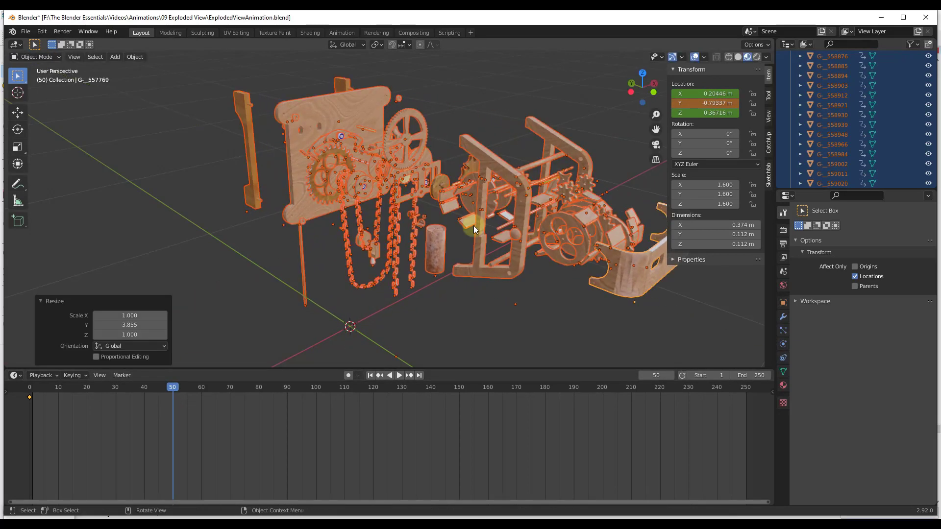
pyautogui.press('i')
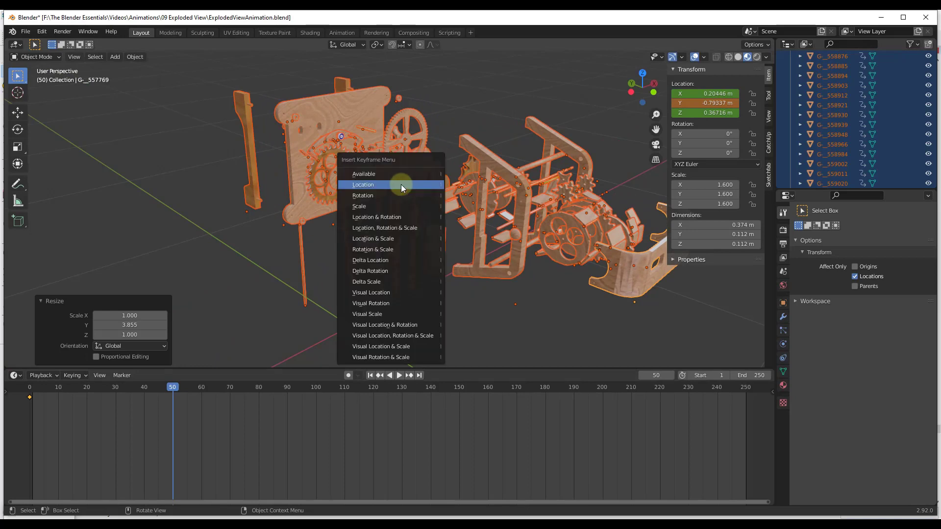
pyautogui.click(371, 185)
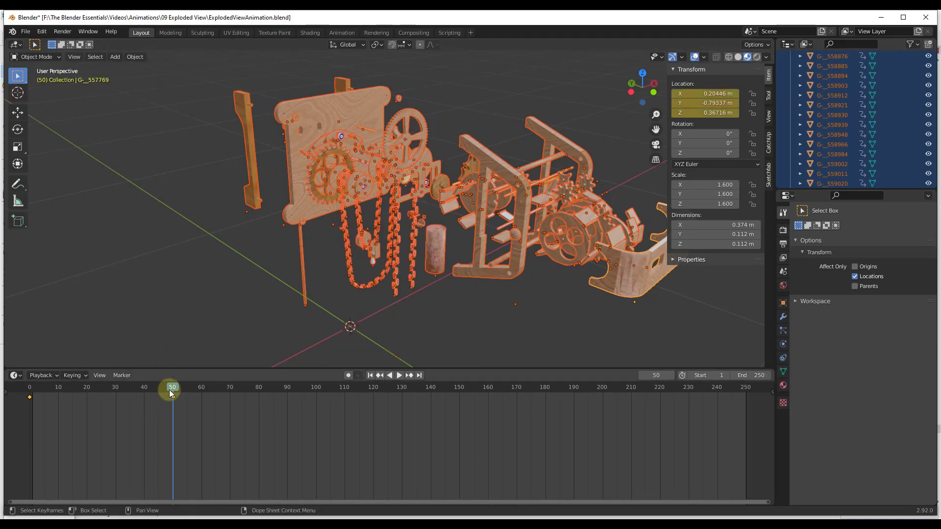
# Try to copy the assembled clock's keyframe from frame 0 to frame 100
pyautogui.moveTo(169, 389); pyautogui.dragTo(28, 398)
pyautogui.rightClick(28, 397)
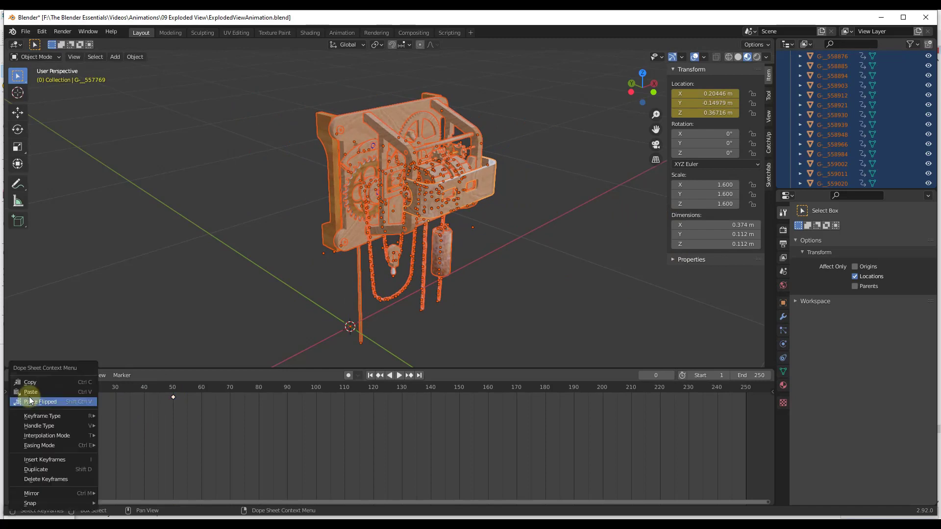
pyautogui.click(174, 389)
pyautogui.moveTo(174, 389); pyautogui.dragTo(316, 399)
pyautogui.rightClick(316, 386)
pyautogui.click(287, 393)
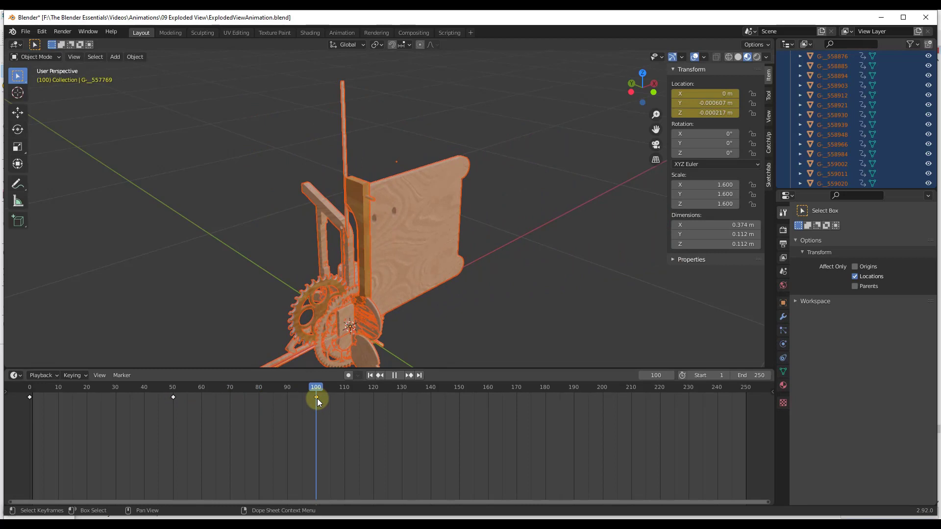
pyautogui.moveTo(316, 398); pyautogui.dragTo(315, 401)
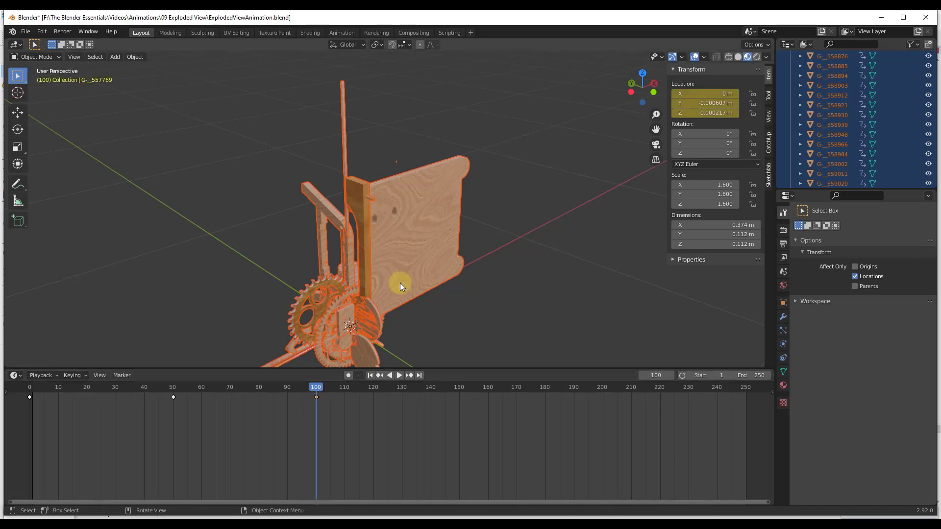
# Undo the keyframe pasted at frame 100 and the Location keyframe inserted at frame 50
pyautogui.hotkey('ctrl', 'z')
pyautogui.hotkey('ctrl', 'z')
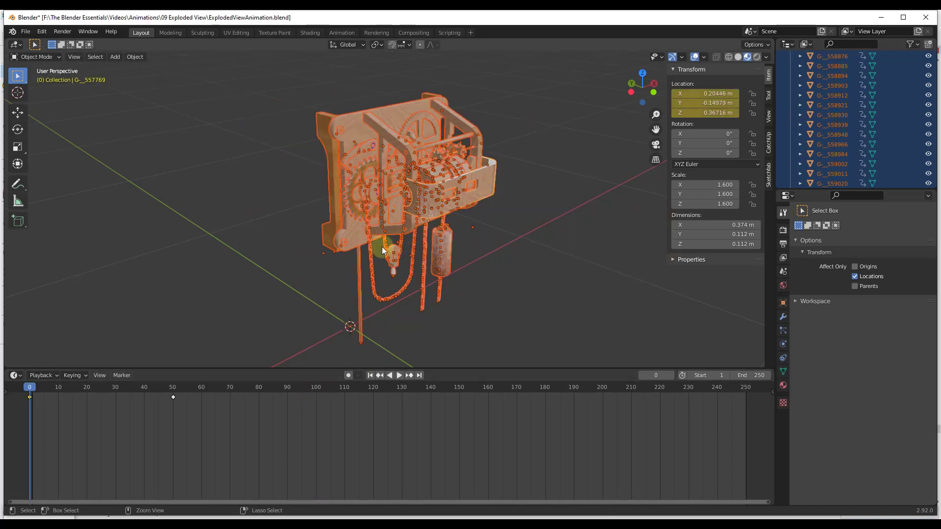
pyautogui.click(173, 402)
pyautogui.press('Up')
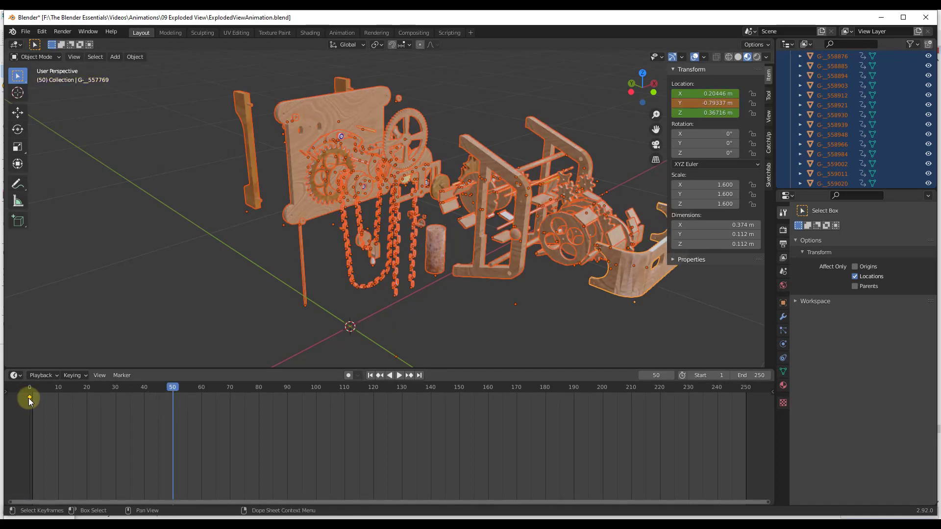
# Insert a Location keyframe for all of the assembled clock's parts at frame 100
pyautogui.moveTo(158, 390); pyautogui.dragTo(316, 398)
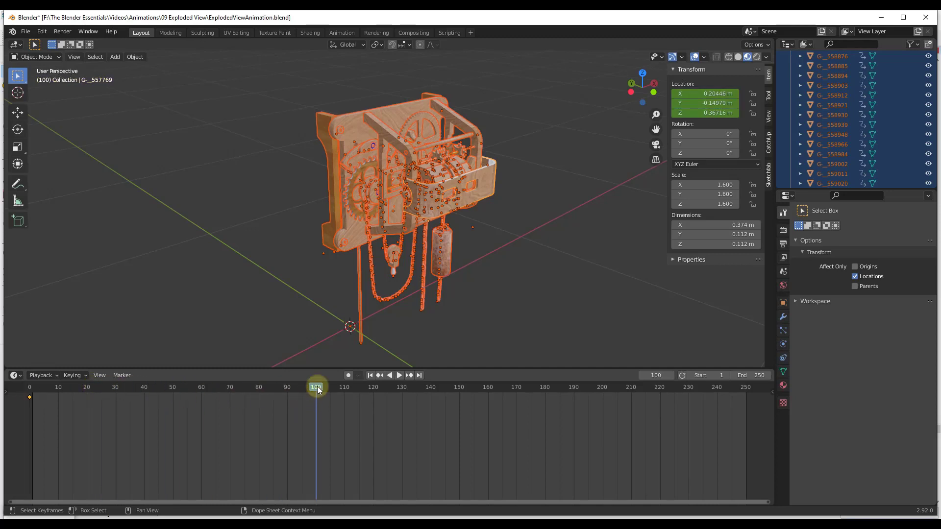
pyautogui.press('k')
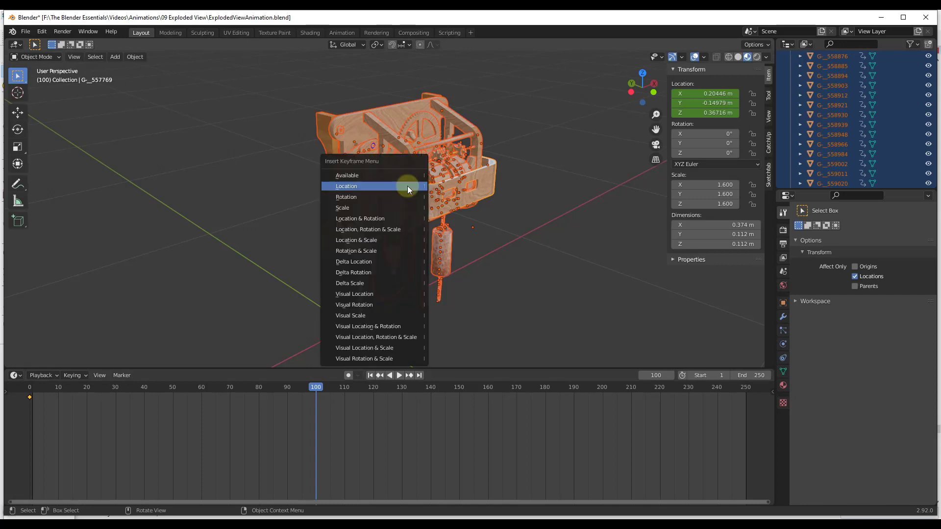
pyautogui.click(372, 184)
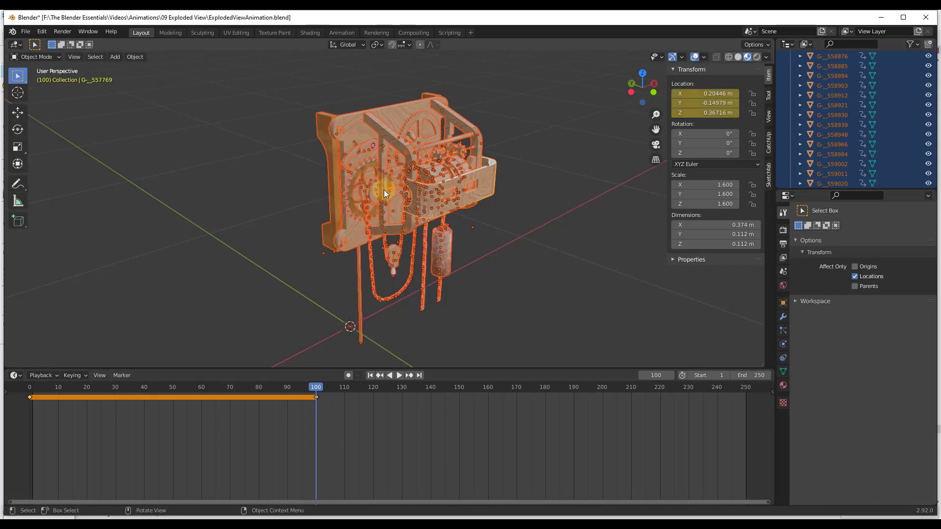
# At frame 50, spread the clock parts along Y with a scale of about 3.646 and insert a Location keyframe
pyautogui.moveTo(319, 386); pyautogui.dragTo(173, 421)
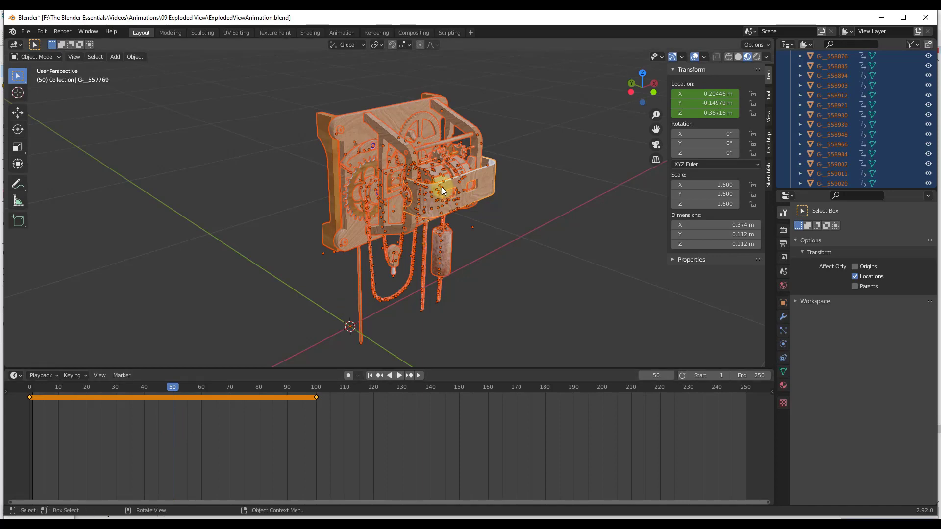
pyautogui.press('s')
pyautogui.press('y')
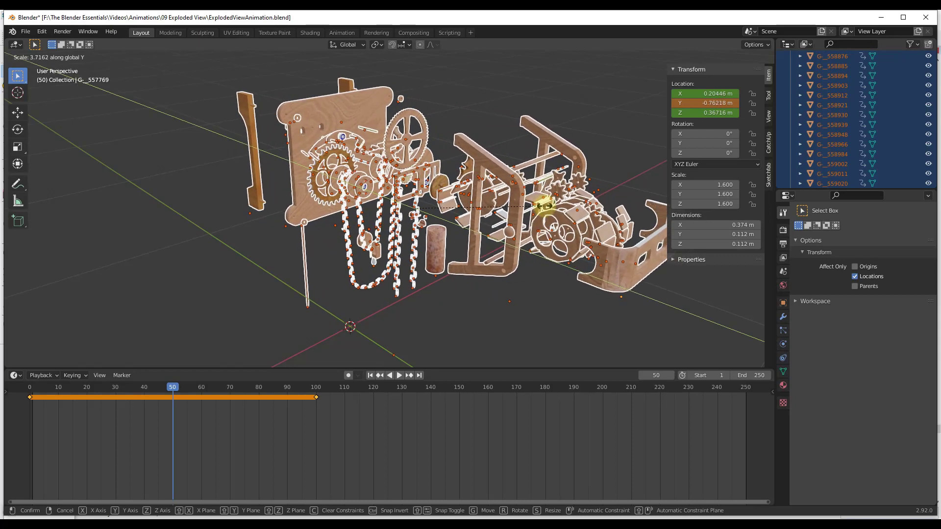
pyautogui.click(541, 206)
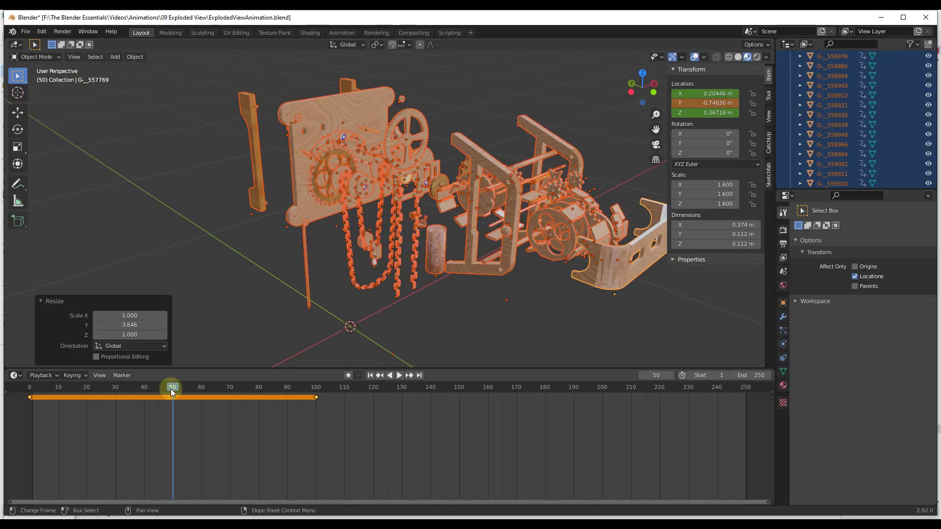
pyautogui.press('i')
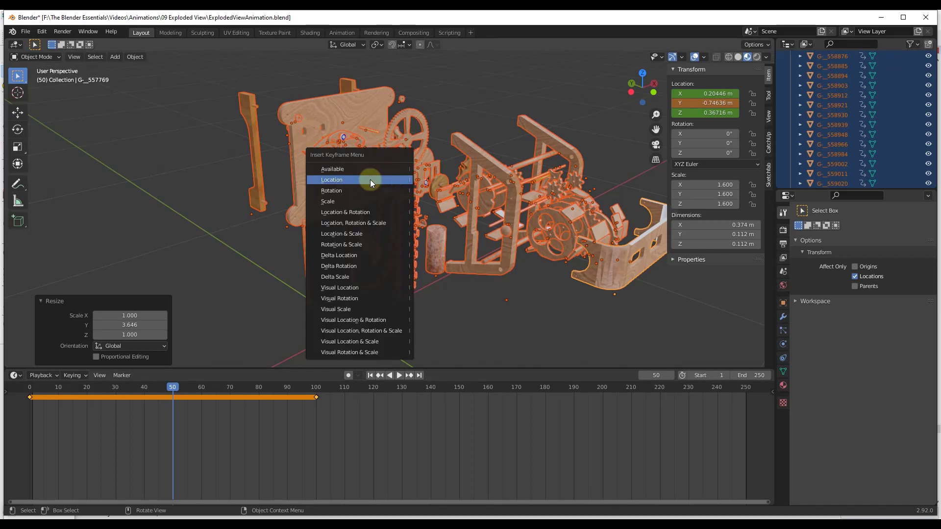
pyautogui.click(369, 179)
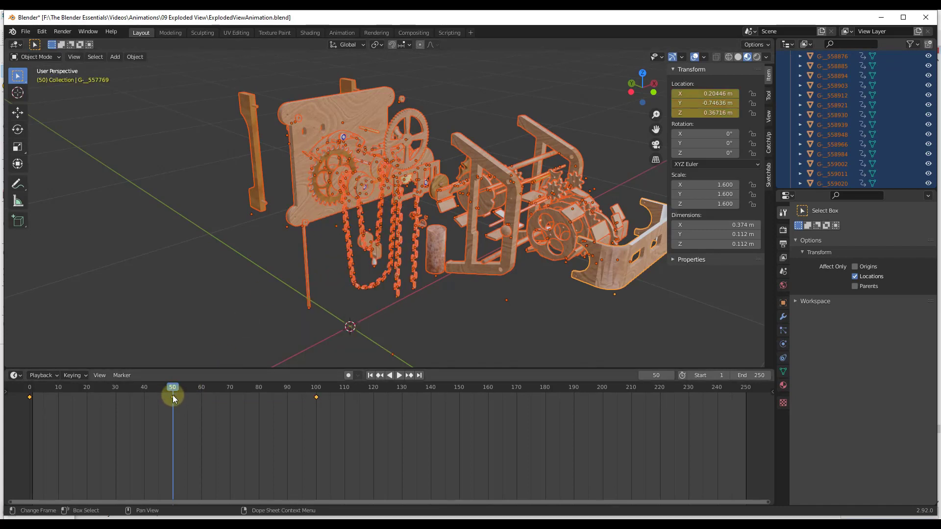
# Play back the explode and reassemble animation from the start, and return to frame 0
pyautogui.press('space')
pyautogui.click(56, 392)
pyautogui.moveTo(54, 390); pyautogui.dragTo(29, 388)
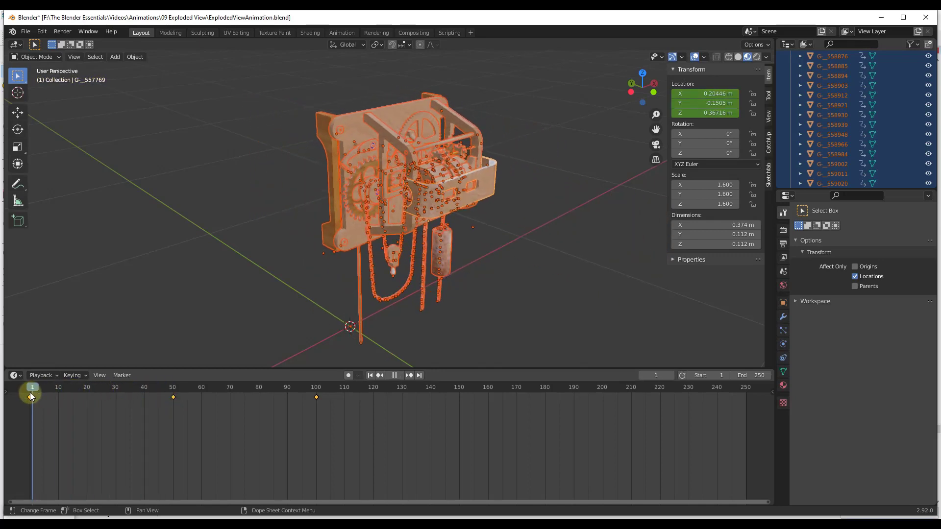
pyautogui.click(397, 376)
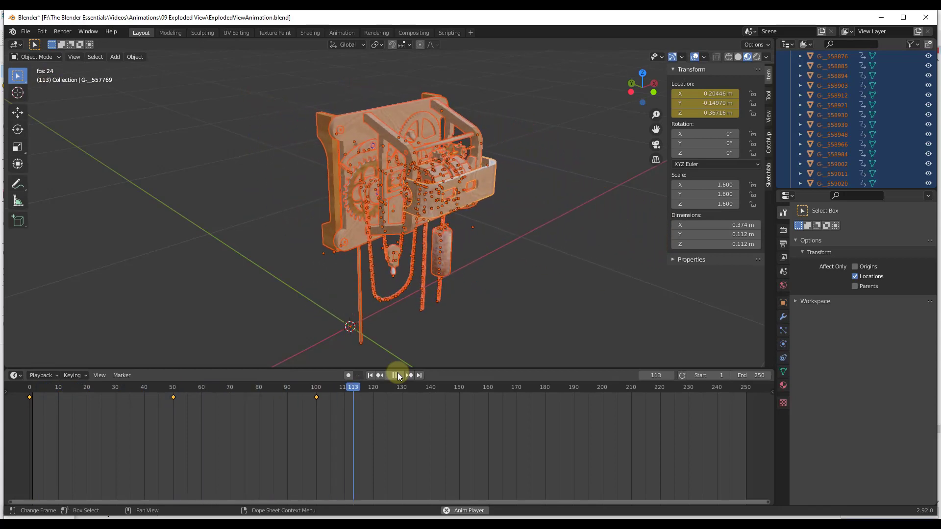
pyautogui.click(387, 377)
pyautogui.moveTo(387, 391); pyautogui.dragTo(23, 408)
pyautogui.press('space')
pyautogui.press('space')
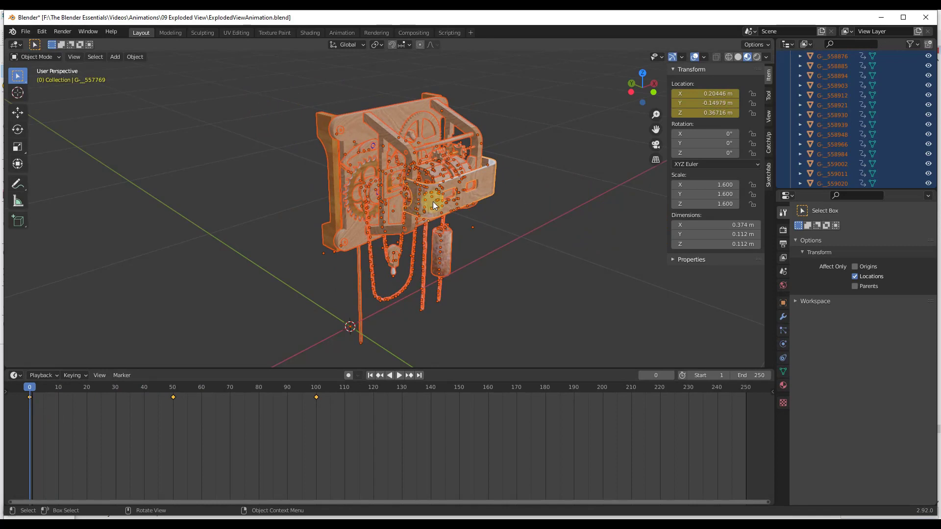
# Add a camera to the scene and look through it
pyautogui.hotkey('shift', 'a')
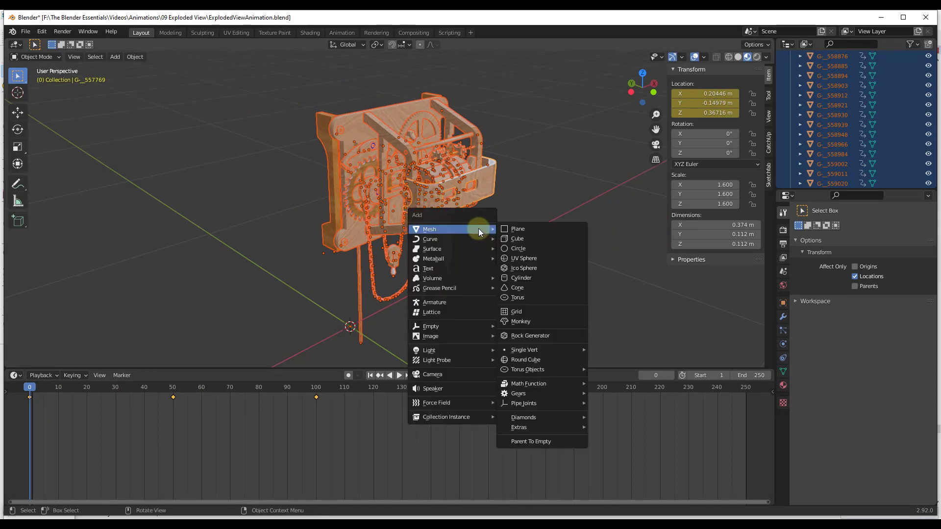
pyautogui.click(444, 372)
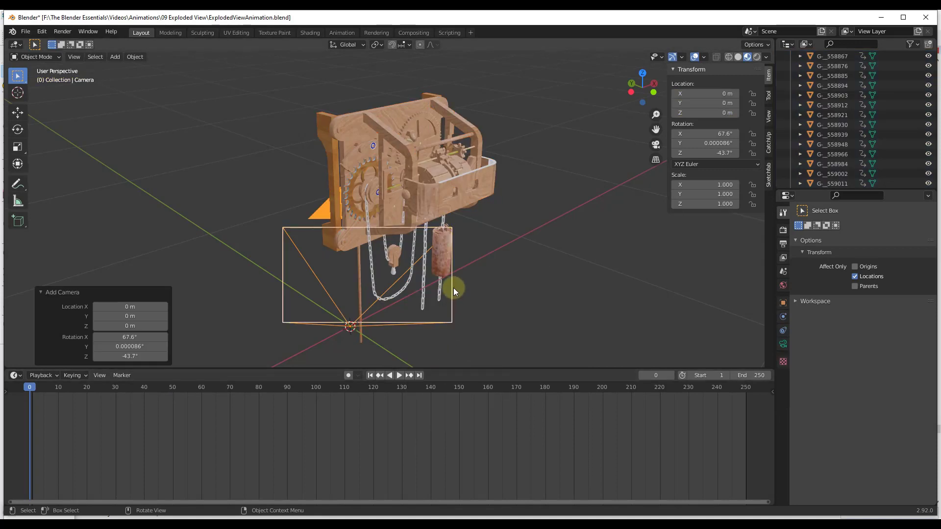
pyautogui.press('KP_0')
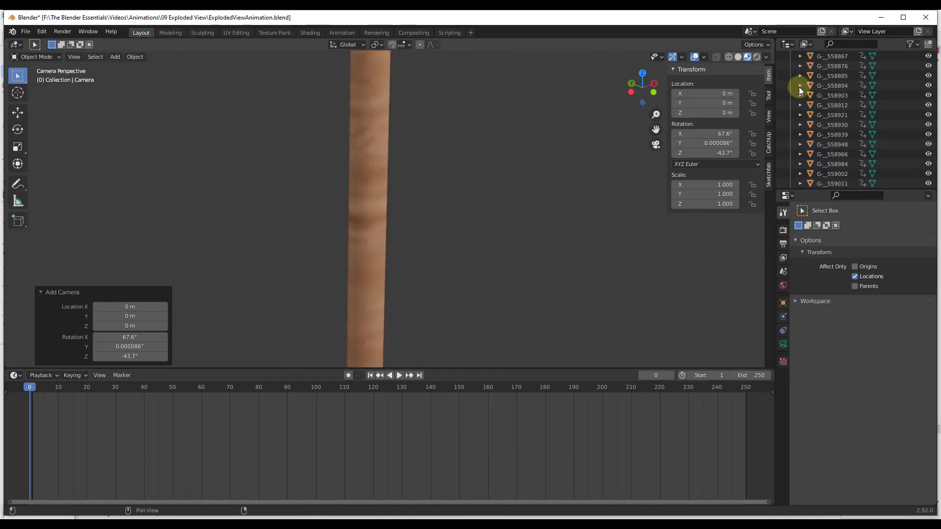
# Lock the camera to the view and pull it back until the whole clock is inside the camera frame
pyautogui.click(770, 118)
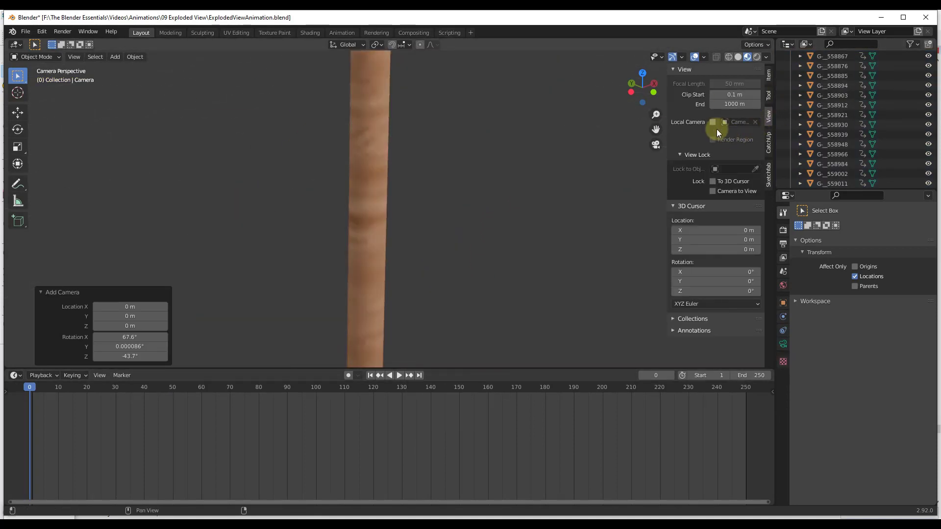
pyautogui.click(712, 191)
pyautogui.scroll(-5, 387, 247)
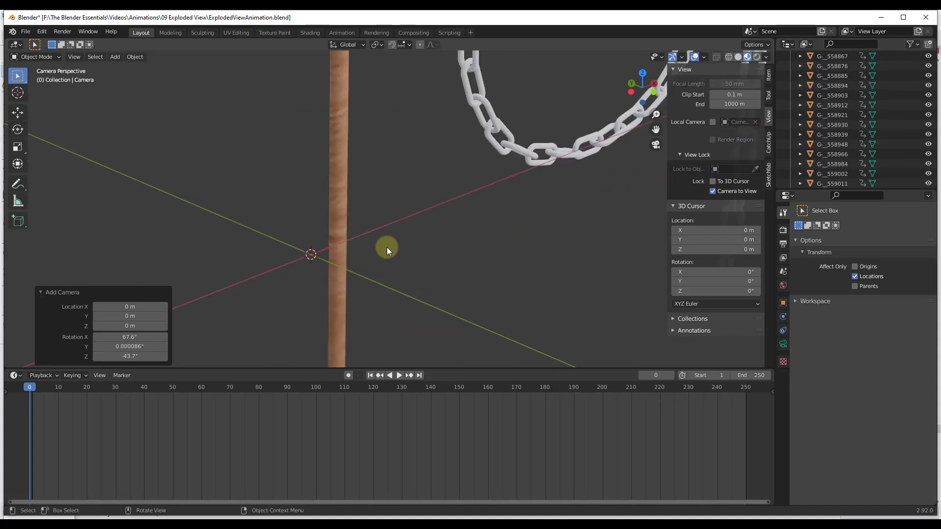
pyautogui.scroll(-8, 388, 247)
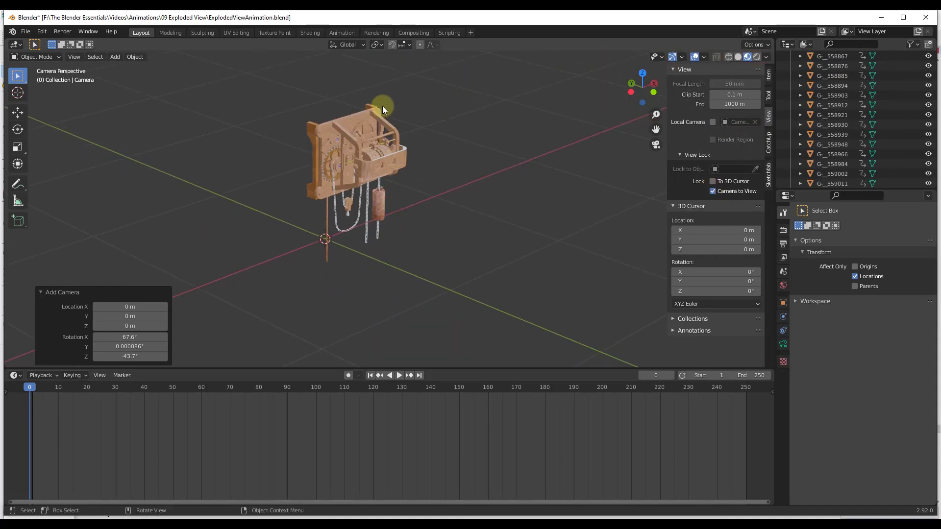
pyautogui.click(712, 191)
pyautogui.scroll(-5, 406, 196)
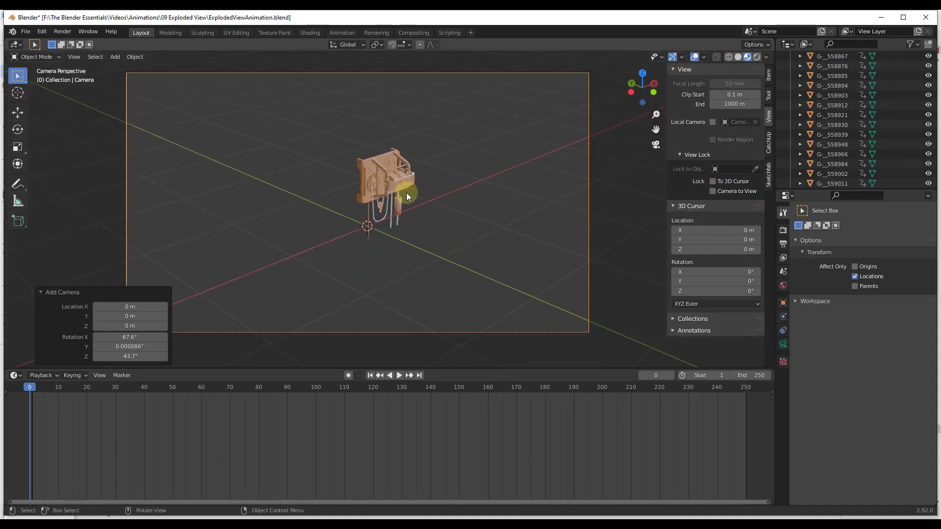
pyautogui.click(712, 191)
pyautogui.scroll(5, 524, 180)
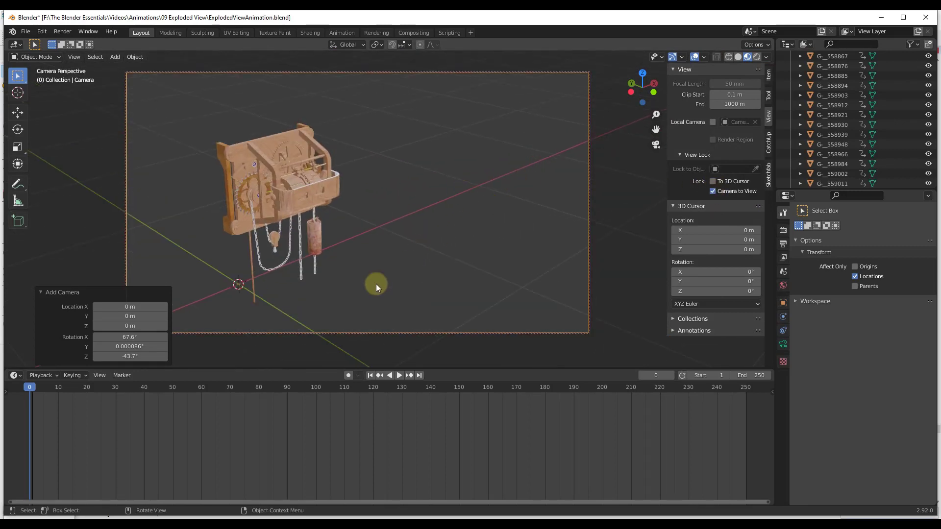
# Reposition the camera so the clock fits the frame while playing through the exploded motion, and return to frame 0
pyautogui.press('space')
pyautogui.moveTo(56, 389); pyautogui.dragTo(122, 392)
pyautogui.press('space')
pyautogui.moveTo(466, 201); pyautogui.dragTo(374, 192, button='middle')
pyautogui.moveTo(477, 211); pyautogui.dragTo(495, 215, button='middle')
pyautogui.press('space')
pyautogui.moveTo(109, 390); pyautogui.dragTo(30, 391)
pyautogui.press('space')
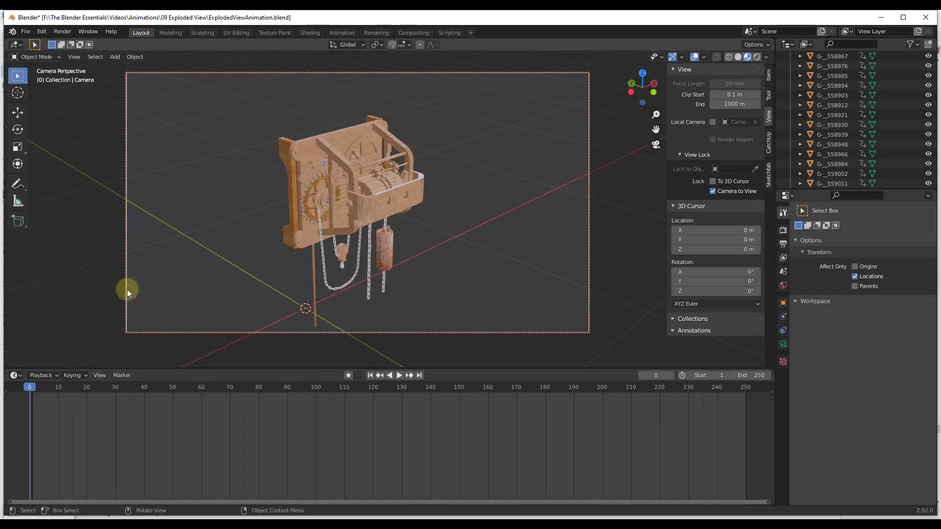
# Insert a Location & Rotation keyframe for the camera at frame 0, and another at frame 50 with the camera orbited to the clock's opposite side
pyautogui.press('i')
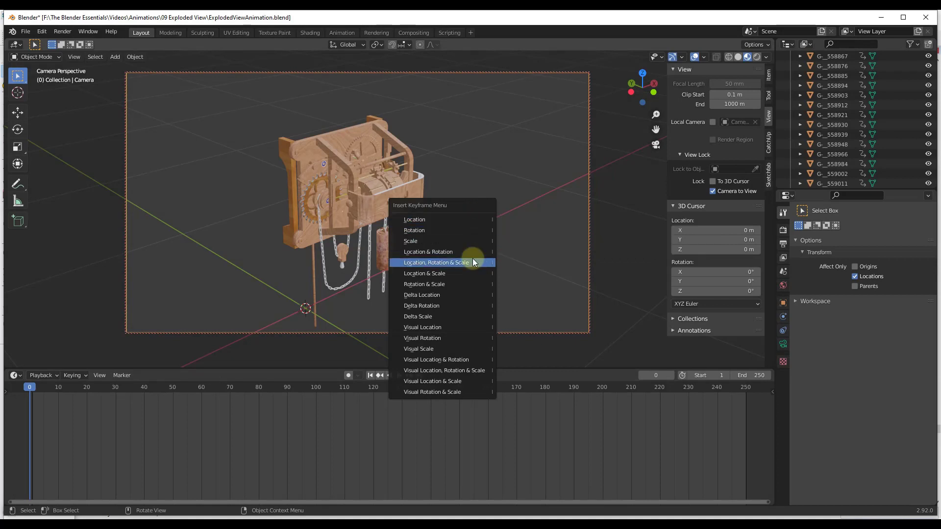
pyautogui.click(439, 252)
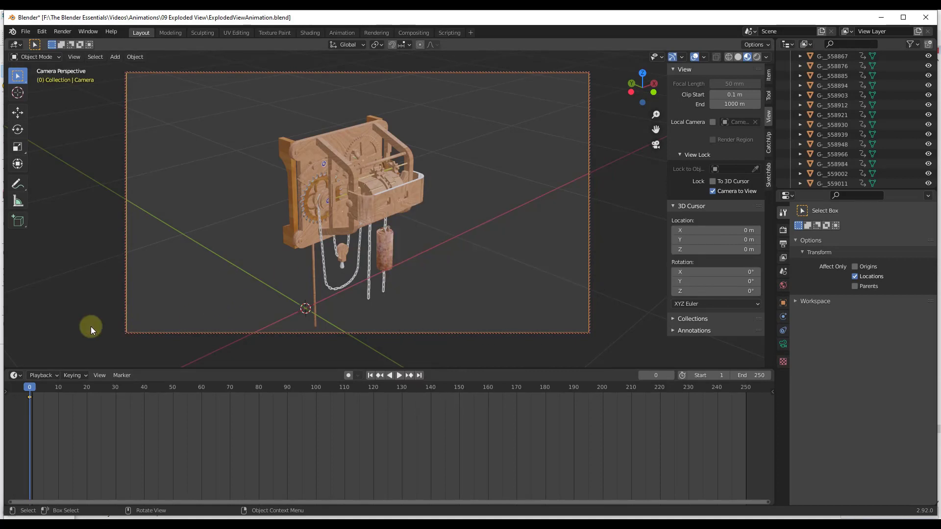
pyautogui.moveTo(28, 387); pyautogui.dragTo(172, 398)
pyautogui.moveTo(440, 227); pyautogui.dragTo(435, 190, button='middle')
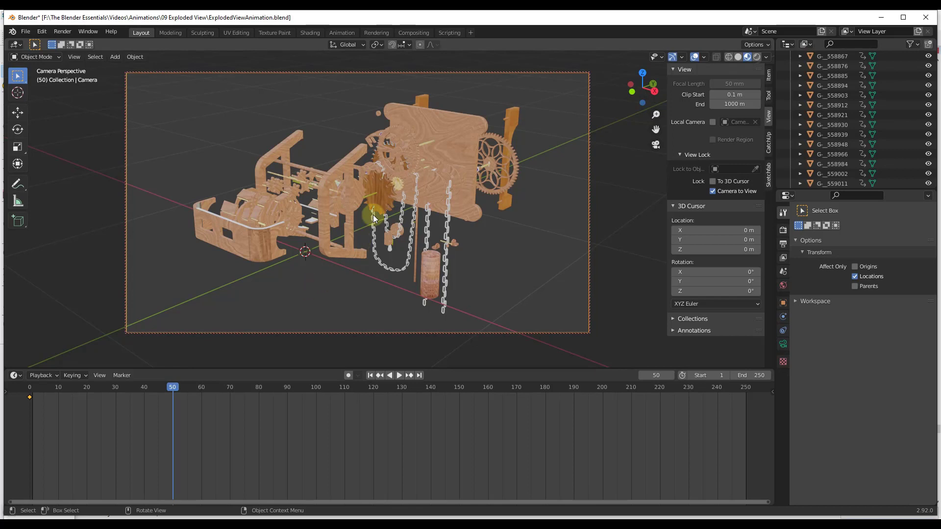
pyautogui.press('i')
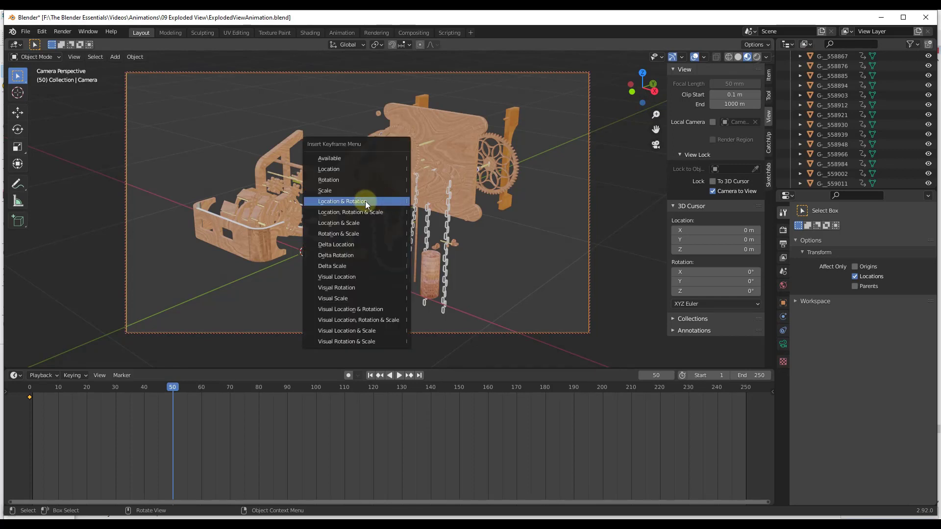
pyautogui.click(366, 201)
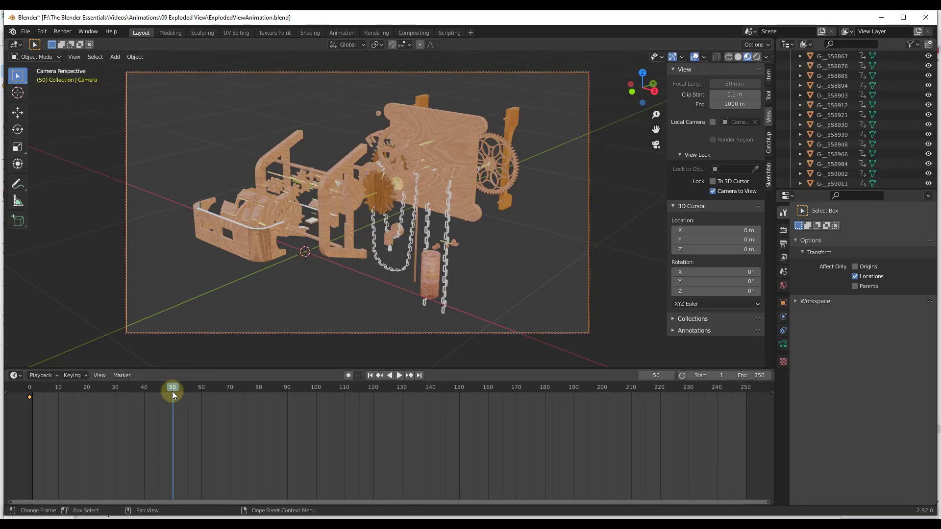
# Play back the camera move together with the exploded view from frame 0
pyautogui.moveTo(173, 389); pyautogui.dragTo(30, 395)
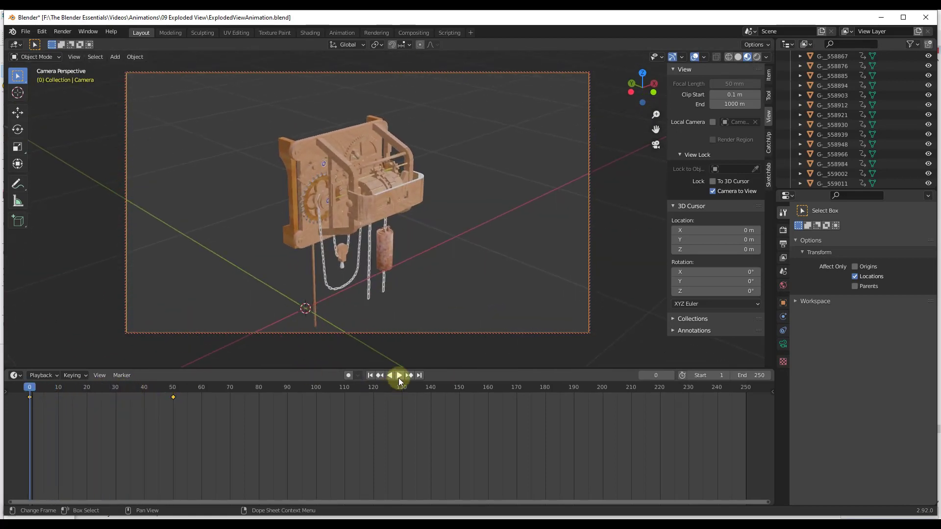
pyautogui.click(399, 377)
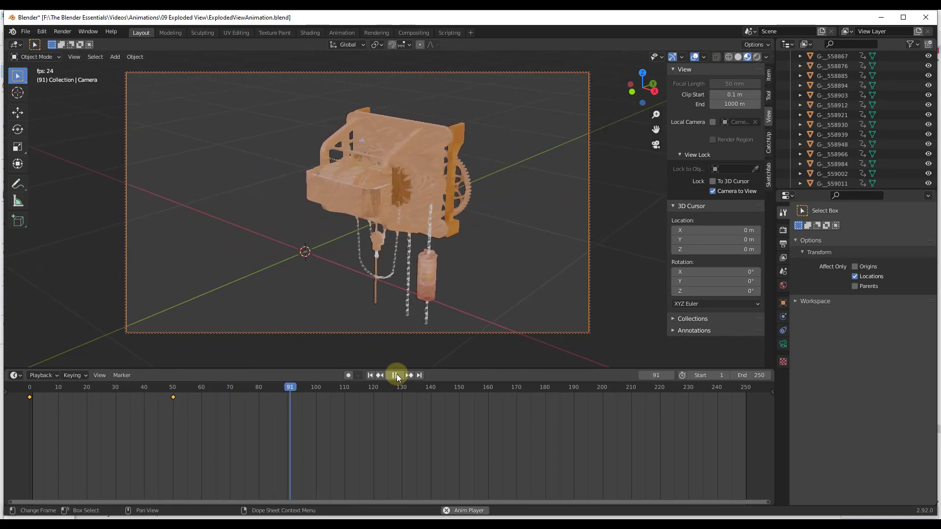
pyautogui.click(396, 377)
# Copy the camera's keyframe from frame 0 to frame 100
pyautogui.moveTo(345, 390); pyautogui.dragTo(316, 392)
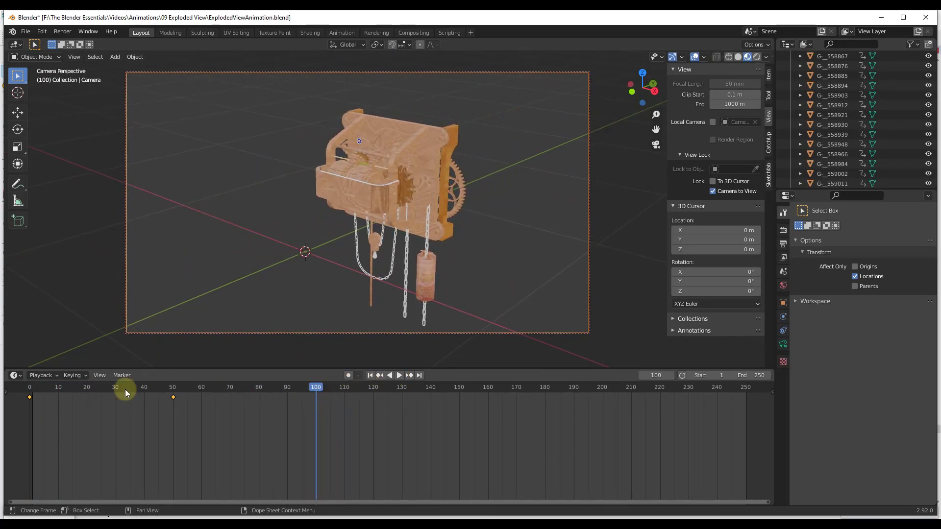
pyautogui.rightClick(31, 397)
pyautogui.click(32, 384)
pyautogui.click(314, 390)
pyautogui.rightClick(313, 390)
pyautogui.click(294, 390)
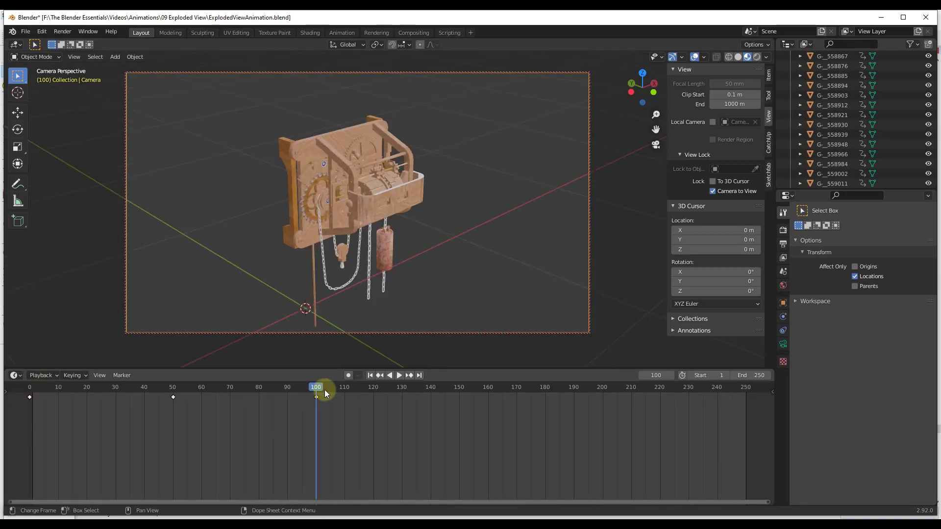
# Play the animation from frame 0, and delete the camera's keyframe at frame 100
pyautogui.moveTo(316, 387); pyautogui.dragTo(29, 392)
pyautogui.click(398, 375)
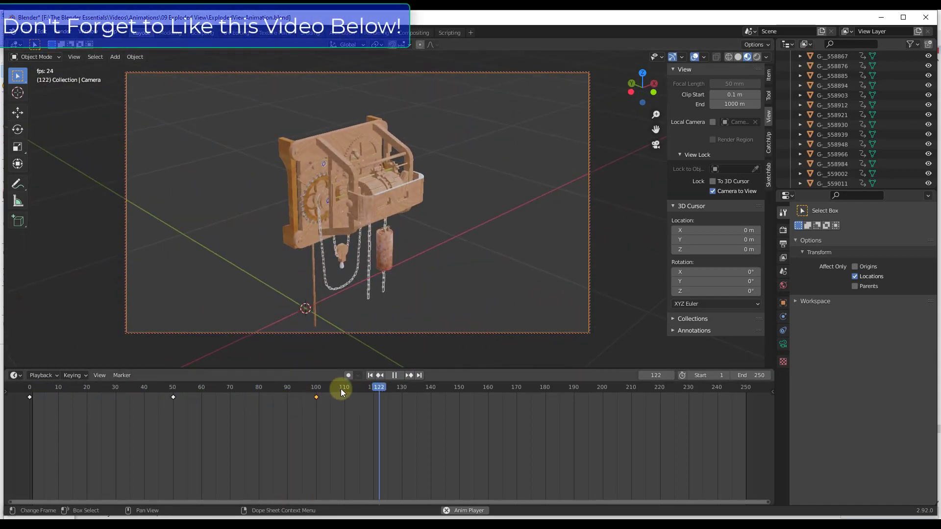
pyautogui.click(398, 375)
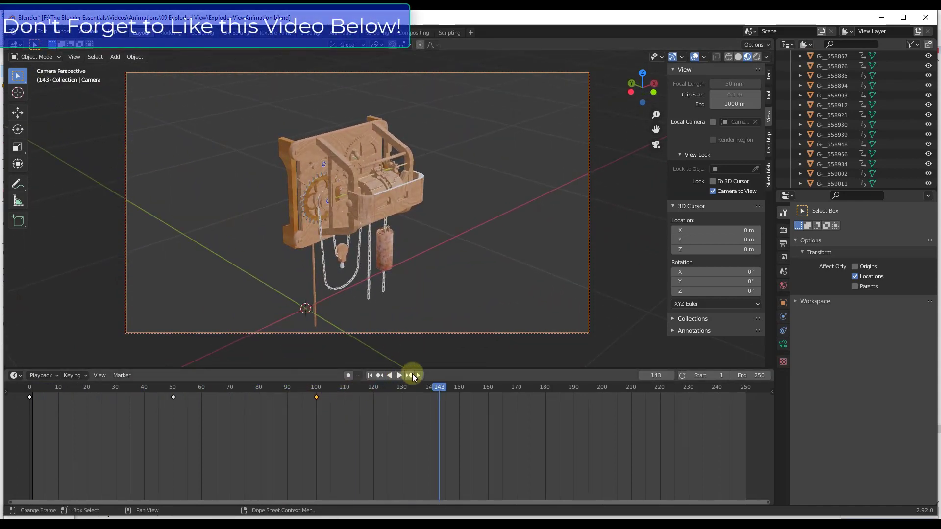
pyautogui.rightClick(318, 397)
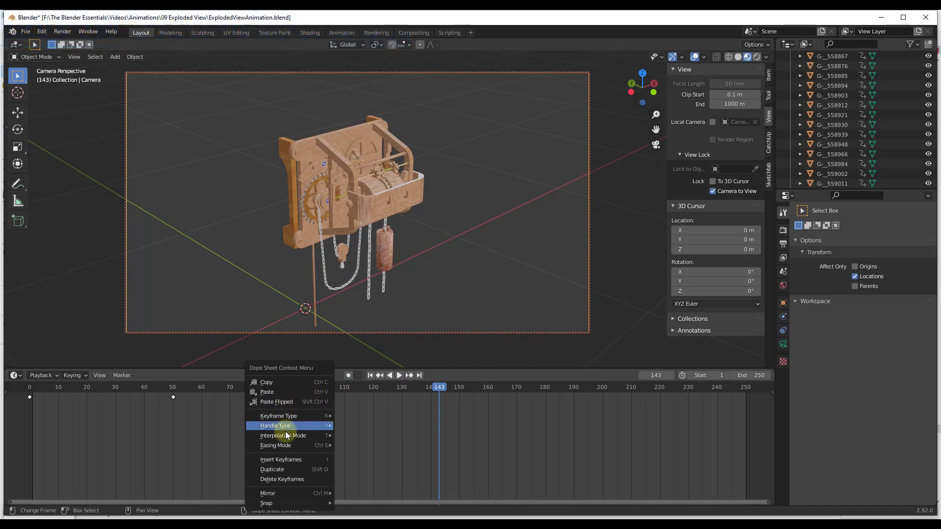
pyautogui.click(278, 479)
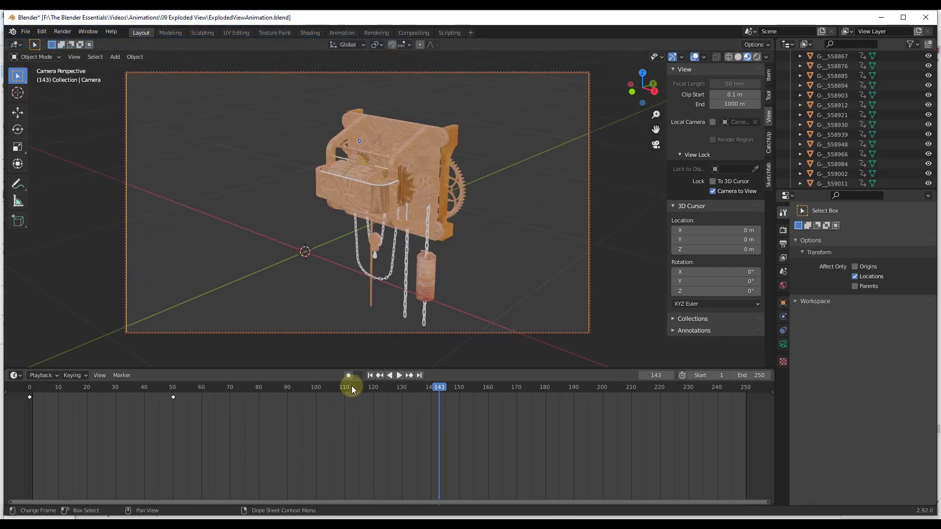
# Move the camera's frame 50 keyframe to frame 100 and play the animation from frame 0
pyautogui.moveTo(352, 386); pyautogui.dragTo(29, 387)
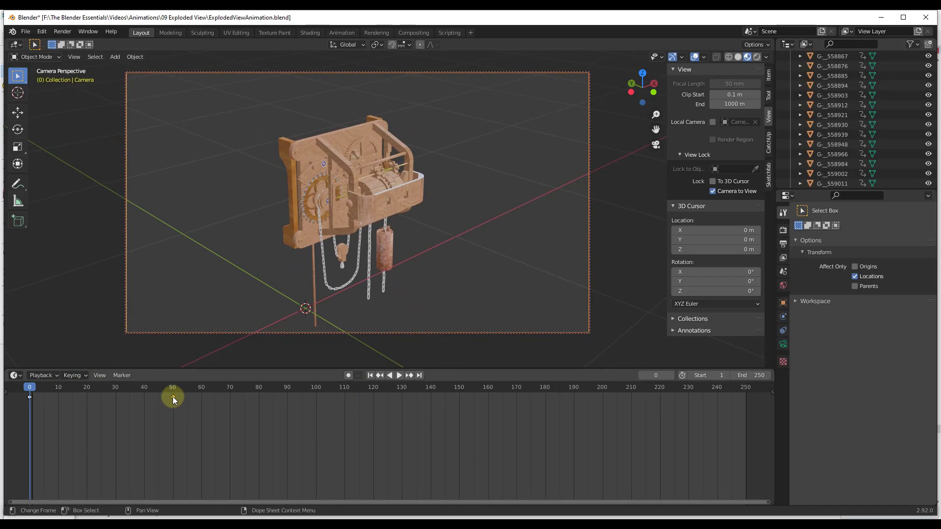
pyautogui.moveTo(172, 398); pyautogui.dragTo(315, 431)
pyautogui.click(399, 375)
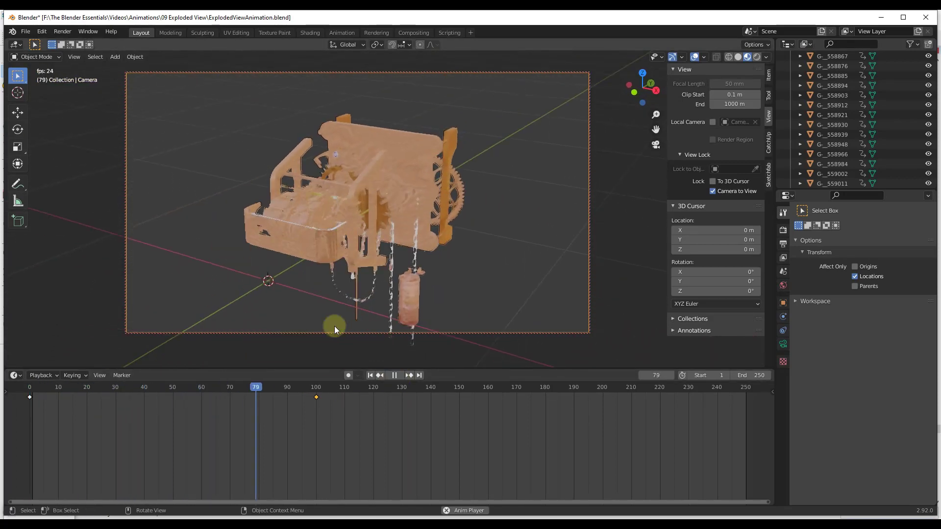
# Stop playback at frame 0 and examine the clock and camera from outside the camera view
pyautogui.click(395, 375)
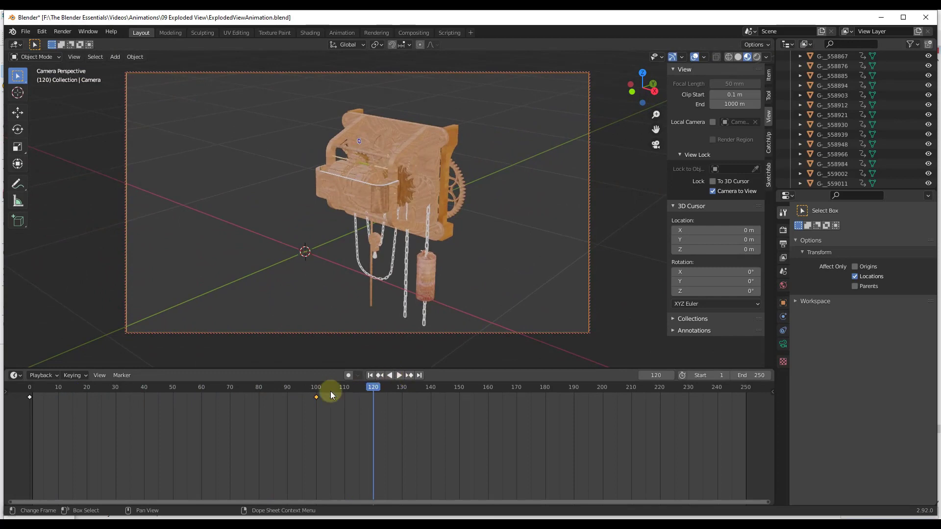
pyautogui.moveTo(370, 390); pyautogui.dragTo(25, 399)
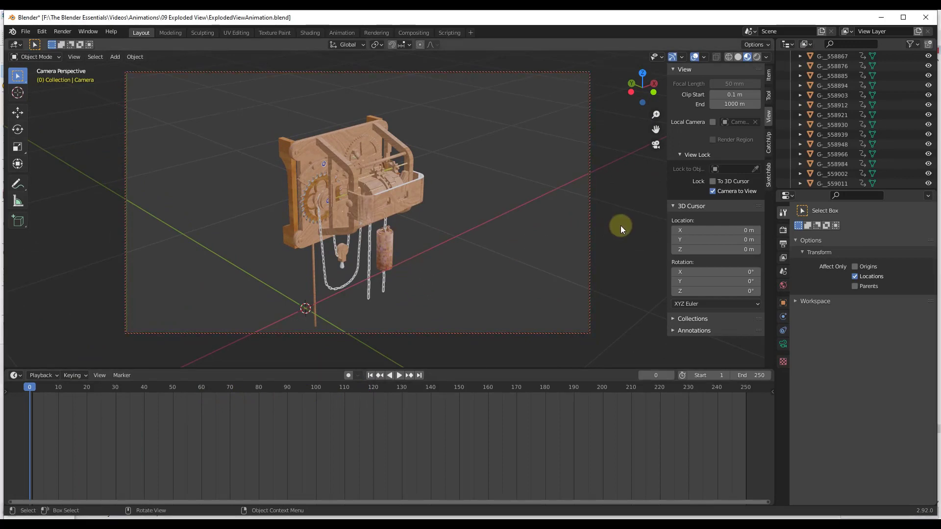
pyautogui.moveTo(621, 226); pyautogui.dragTo(380, 234, button='middle')
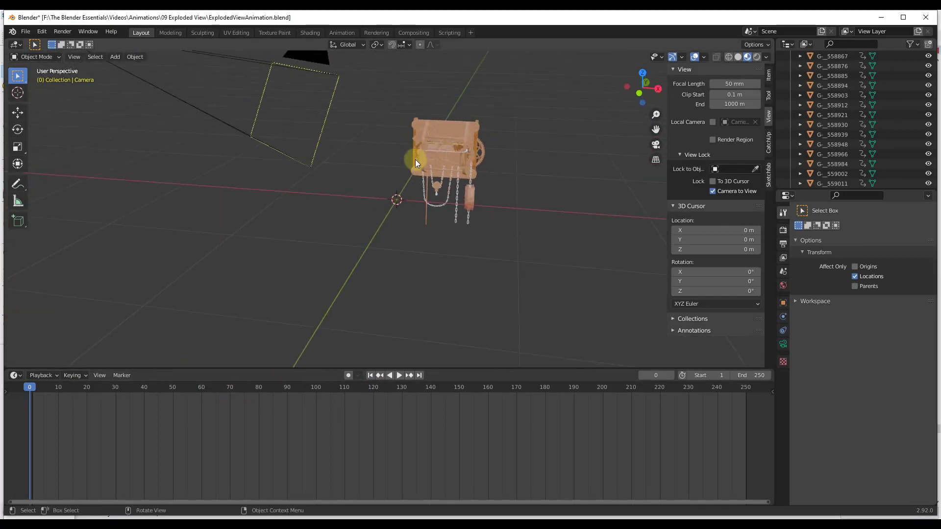
pyautogui.moveTo(416, 158); pyautogui.dragTo(399, 220, button='middle')
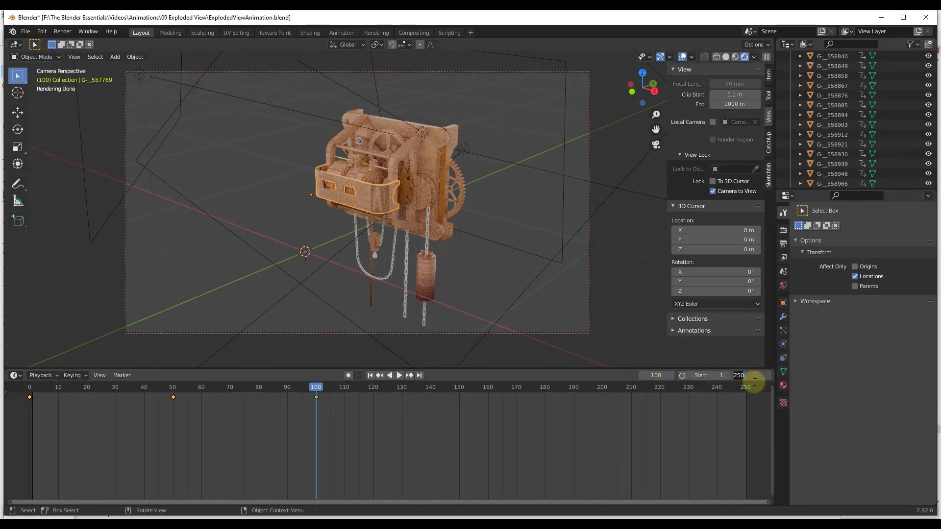
# Set the animation's end frame to 100 and switch the render engine to Eevee
pyautogui.write('100')
pyautogui.press('Return')
pyautogui.click(783, 230)
pyautogui.click(882, 228)
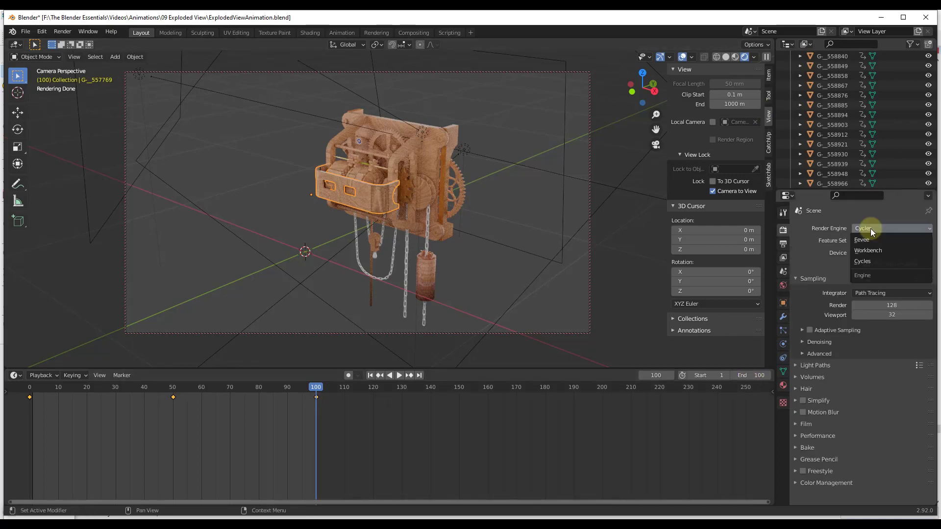
pyautogui.click(865, 237)
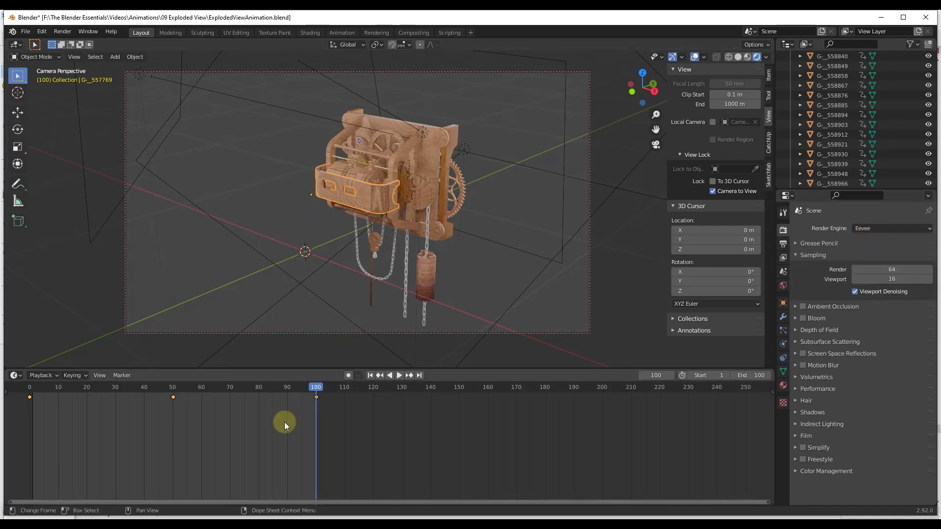
pyautogui.moveTo(260, 387); pyautogui.dragTo(316, 388)
# Set the render output to AVI JPEG format, saved in the Animation folder inside 09 Exploded View
pyautogui.click(783, 244)
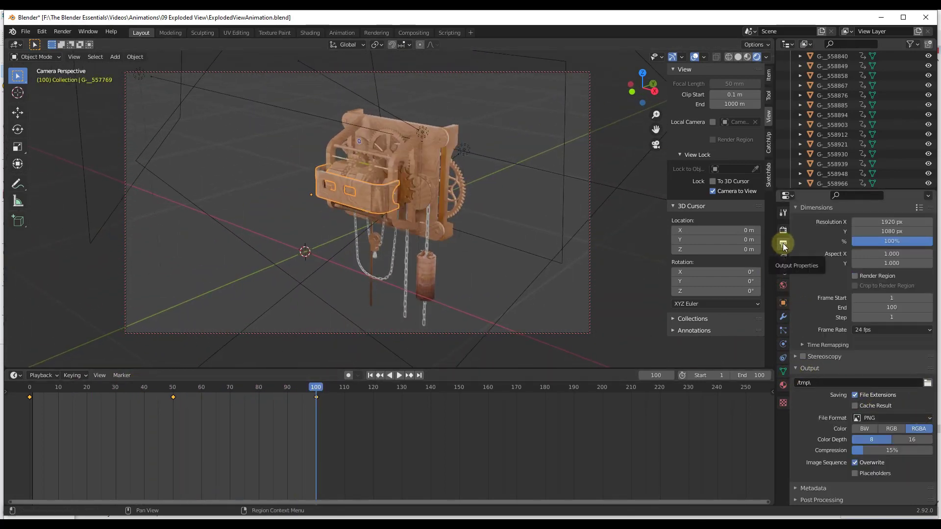
pyautogui.click(884, 418)
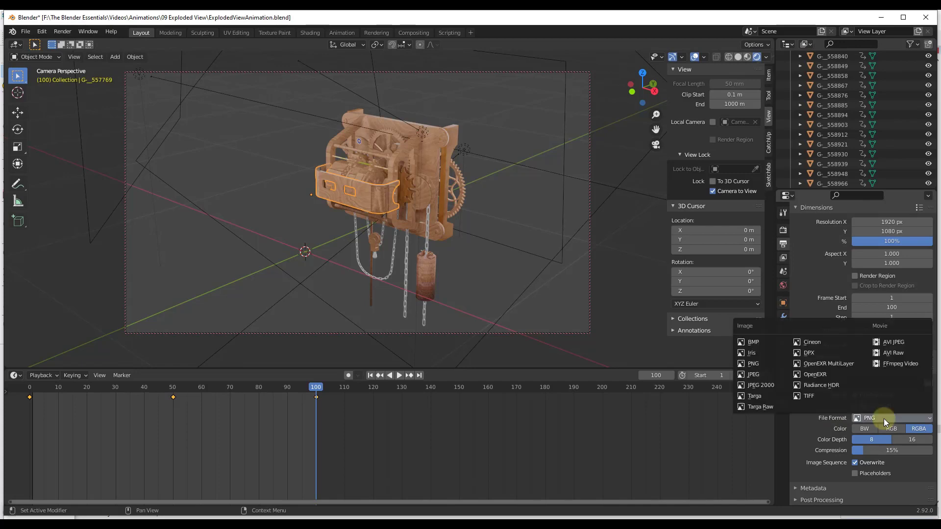
pyautogui.click(894, 343)
pyautogui.click(928, 401)
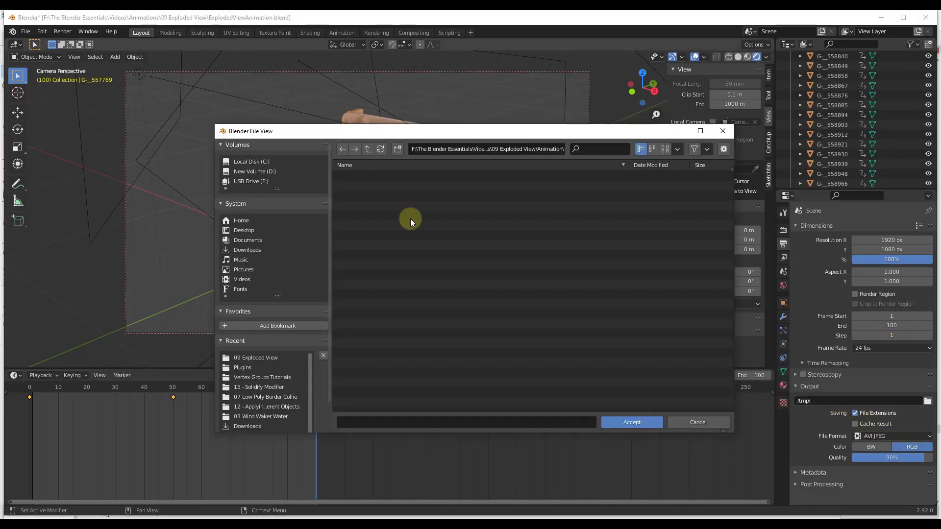
pyautogui.click(632, 422)
# Render the full animation and play back the resulting video file
pyautogui.click(62, 32)
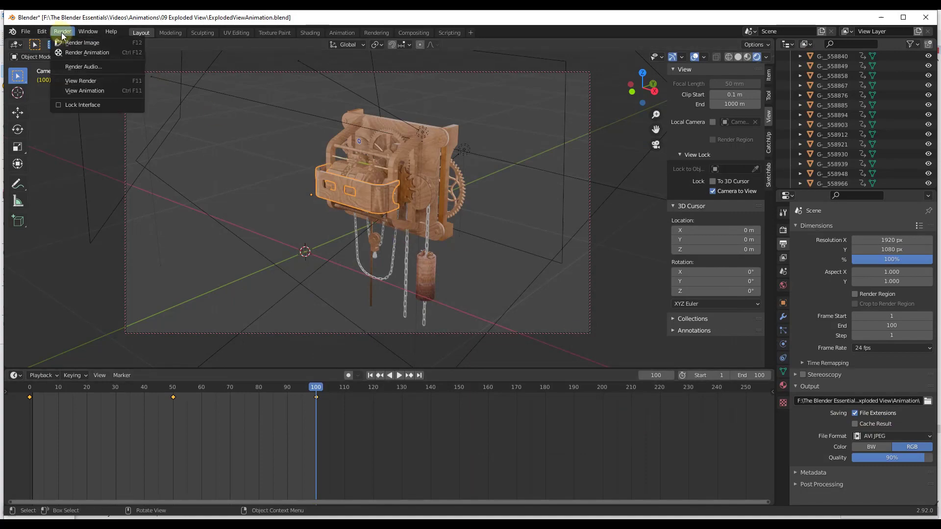
pyautogui.click(69, 42)
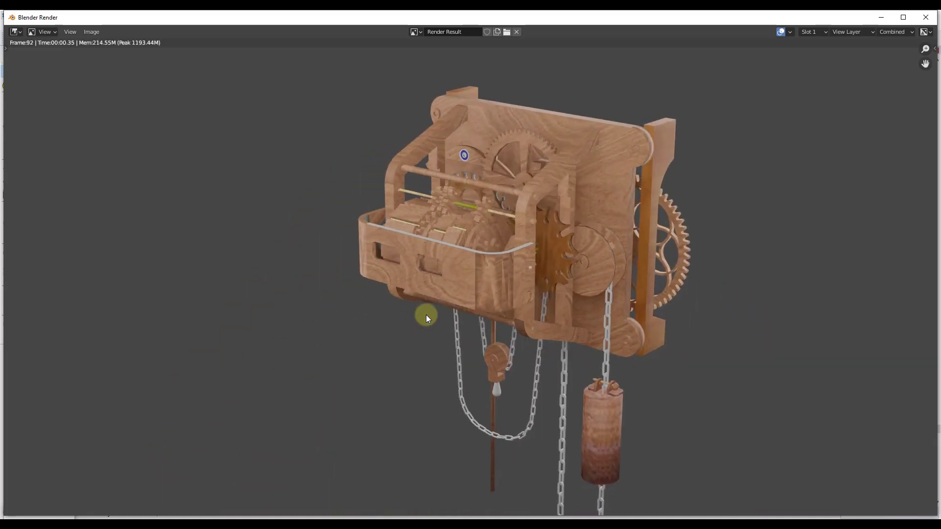
pyautogui.click(507, 32)
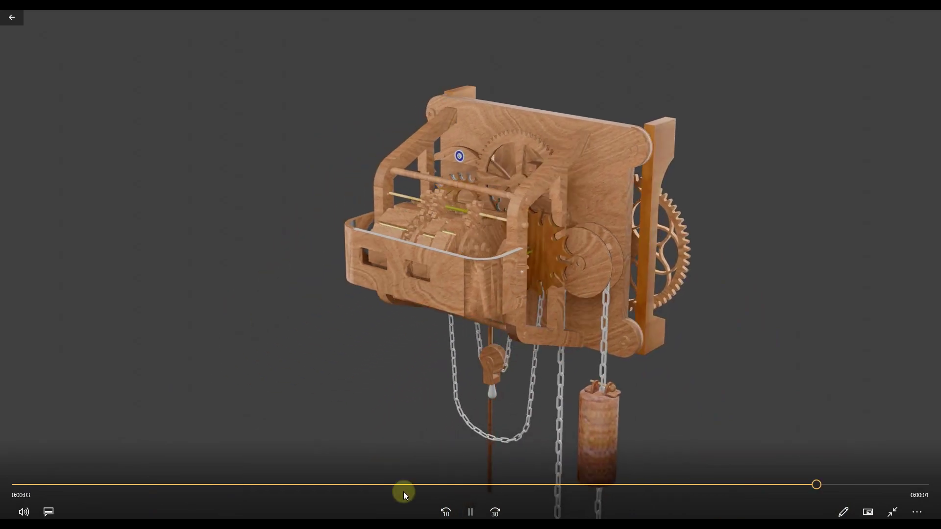
pyautogui.click(343, 346)
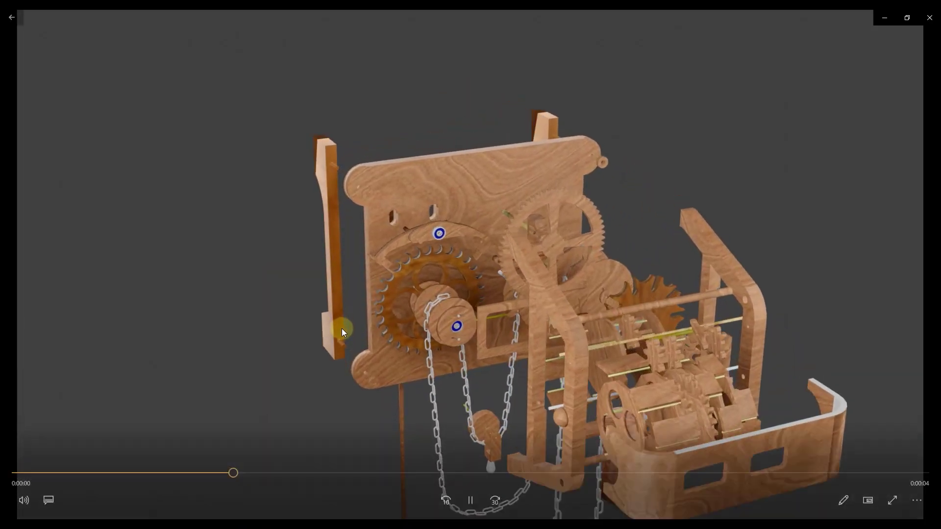